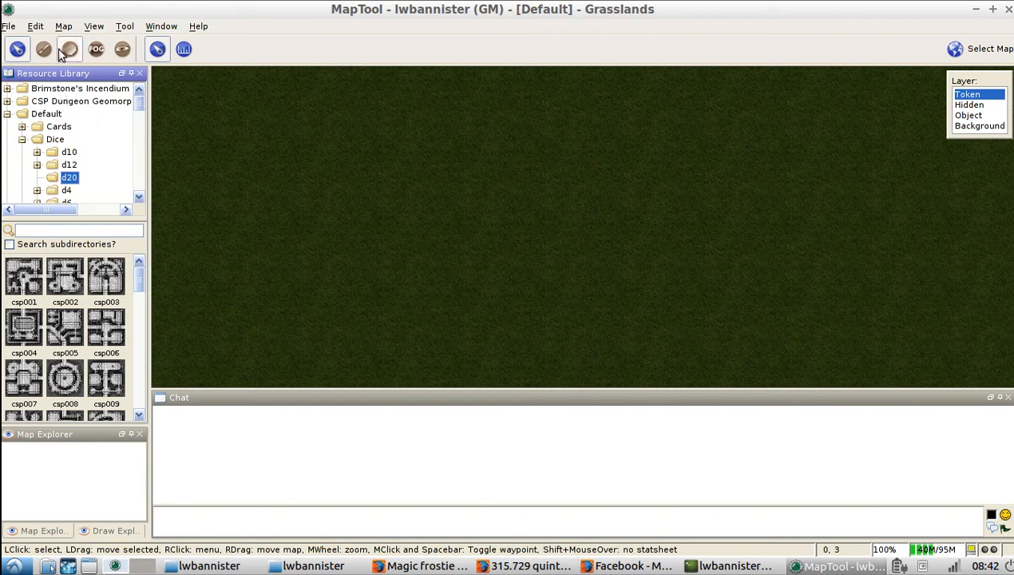
Step: Start adding a local directory resource to the library, enlarging the dialog and opening the folder browser
{"action": "left_click", "coordinate": [9, 26]}
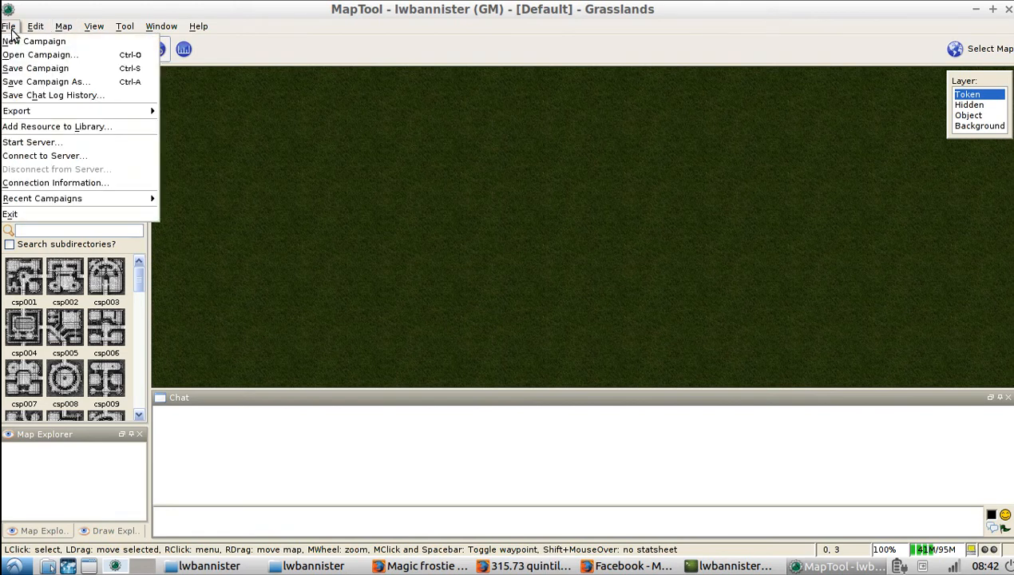
{"action": "left_click", "coordinate": [41, 130]}
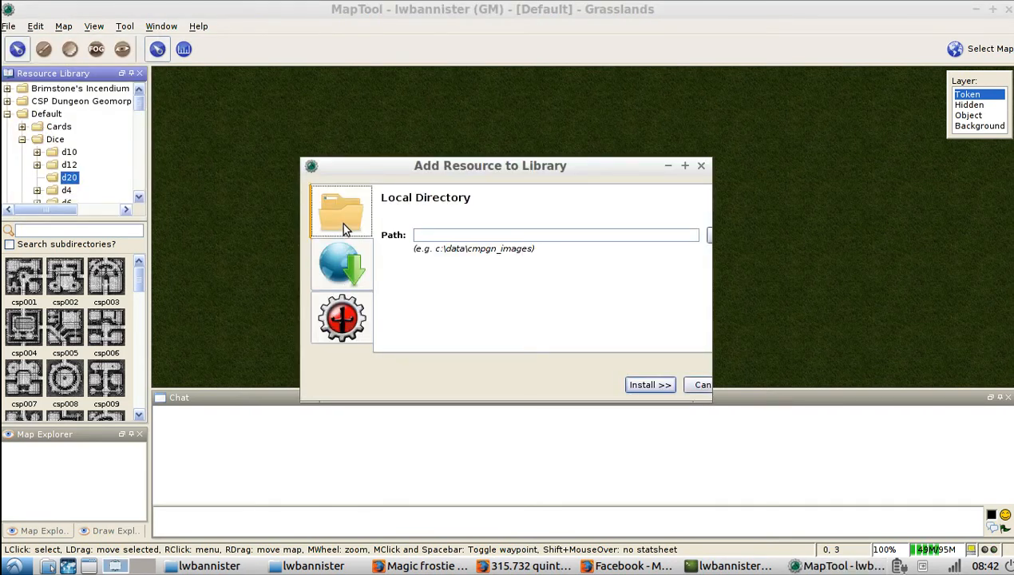
{"action": "left_click_drag", "start_coordinate": [710, 158], "coordinate": [862, 138]}
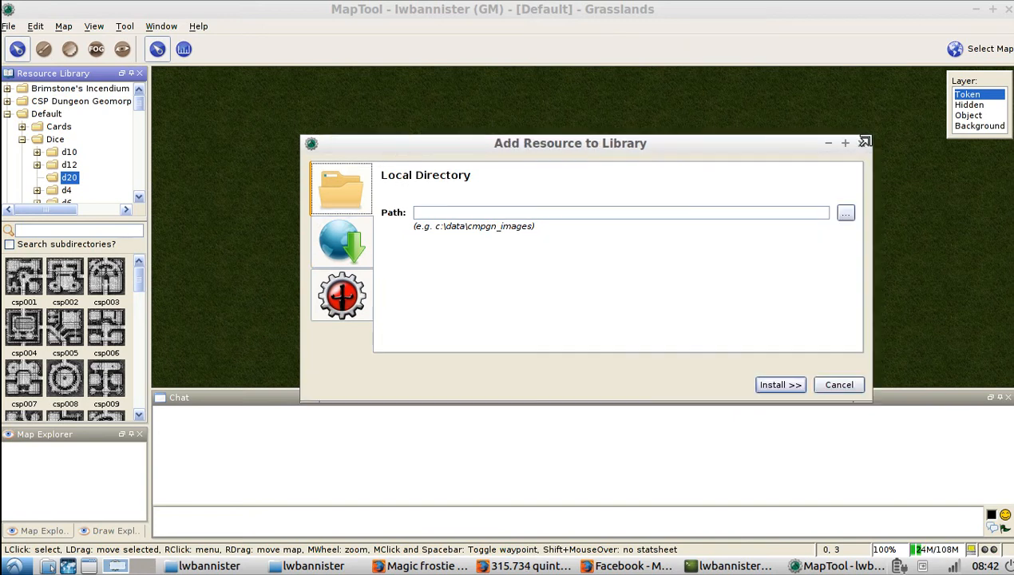
{"action": "left_click", "coordinate": [846, 212]}
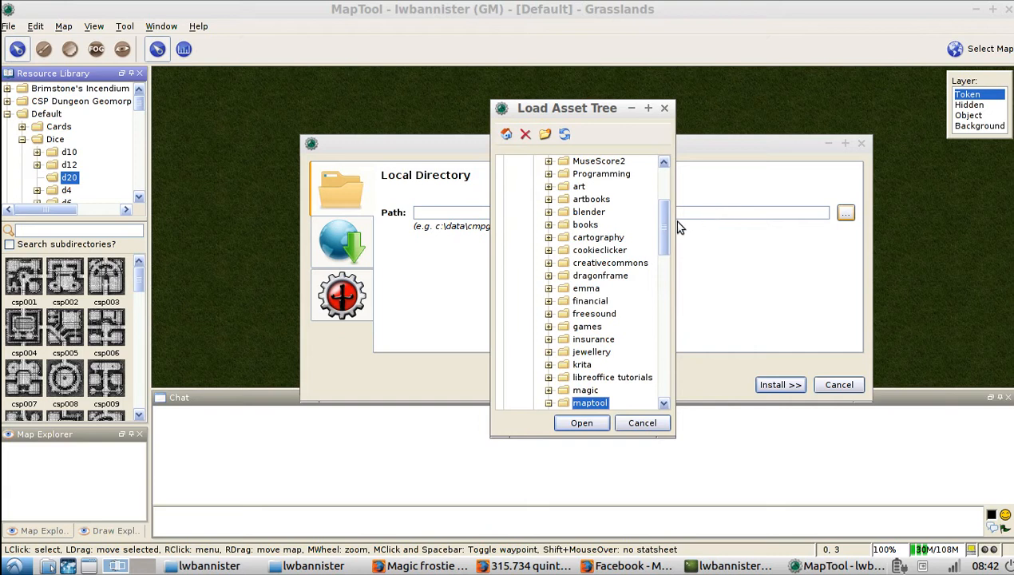
Step: Expand the Dropbox folder in the home directory and its profantasy subfolder
{"action": "left_click_drag", "start_coordinate": [667, 231], "coordinate": [651, 214]}
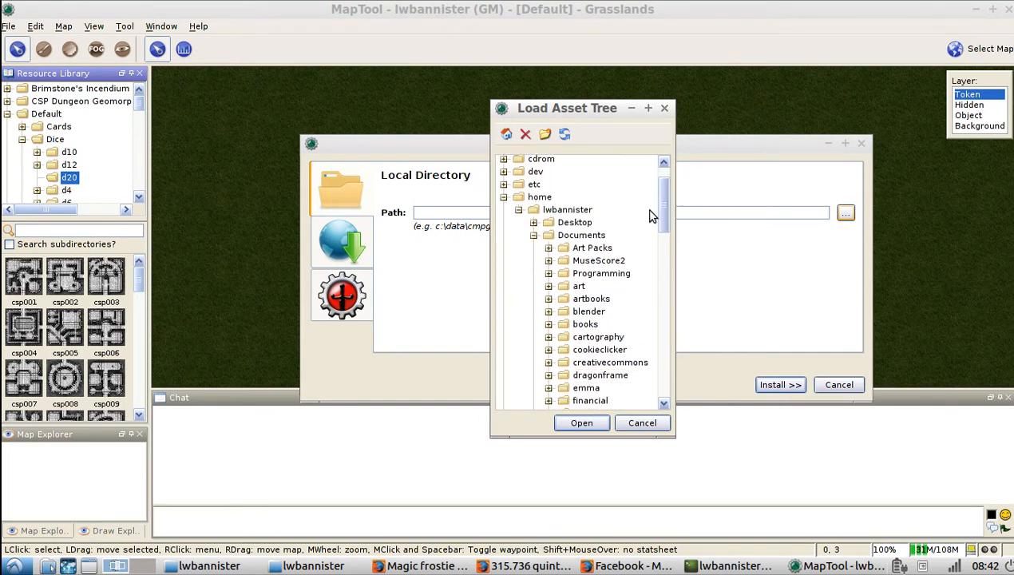
{"action": "left_click", "coordinate": [585, 212]}
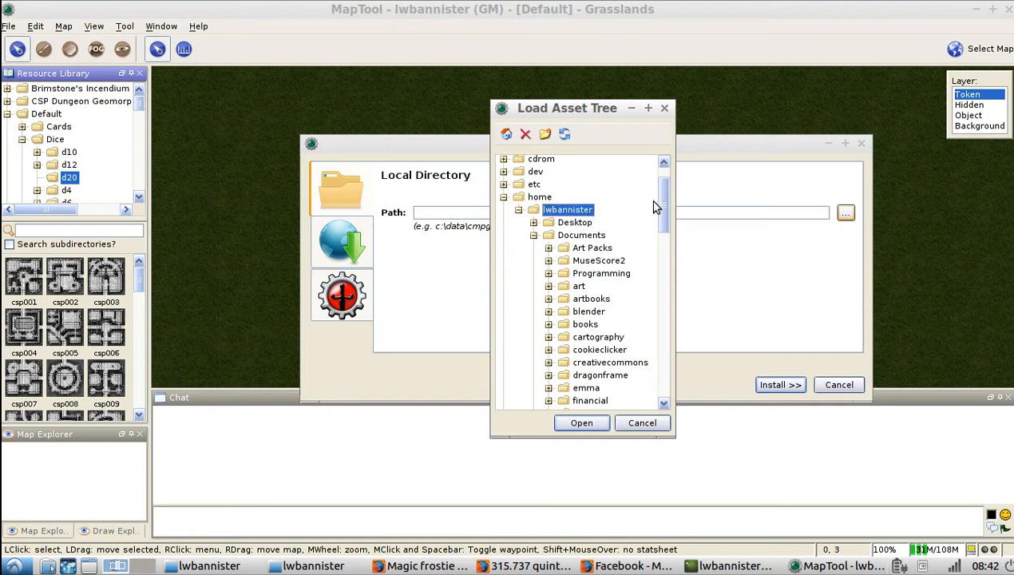
{"action": "left_click_drag", "start_coordinate": [664, 206], "coordinate": [664, 314]}
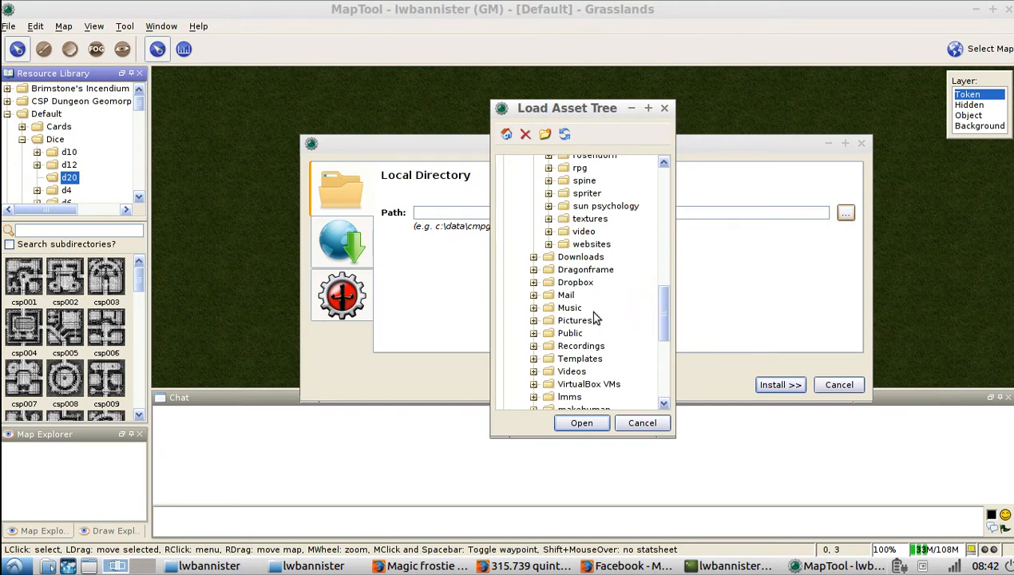
{"action": "double_click", "coordinate": [591, 284]}
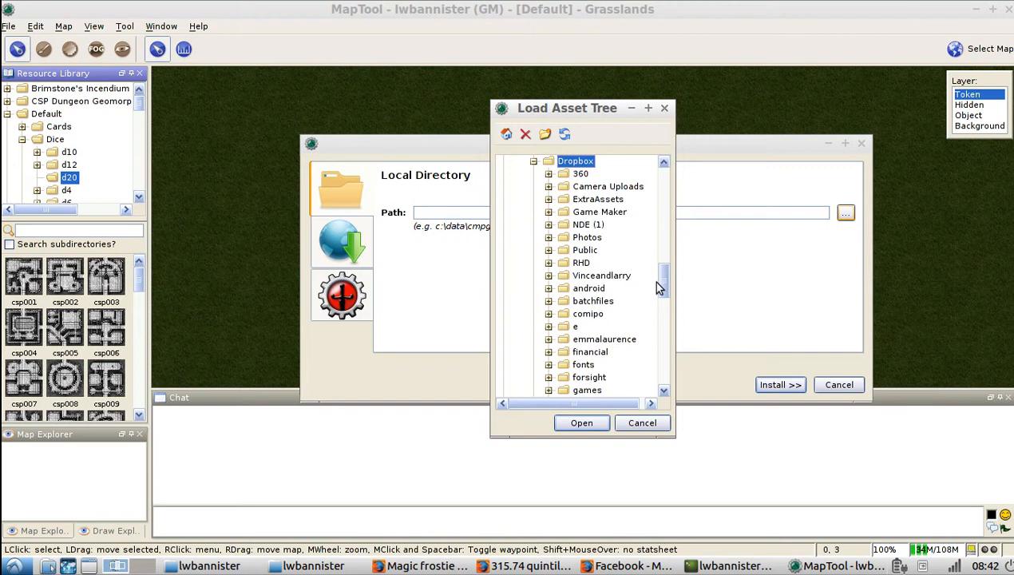
{"action": "scroll", "coordinate": [662, 272], "scroll_direction": "up", "scroll_amount": 1}
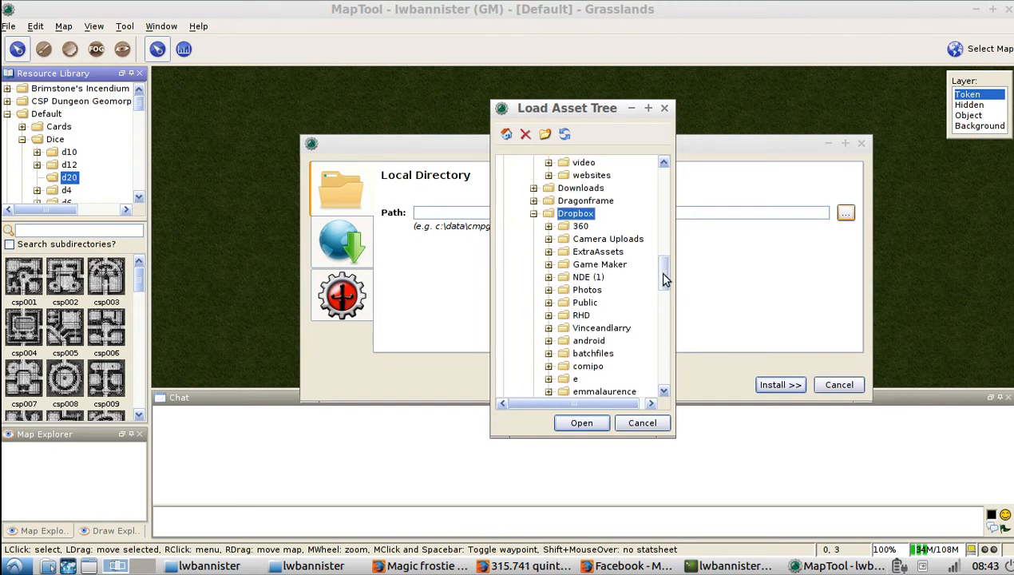
{"action": "left_click_drag", "start_coordinate": [663, 275], "coordinate": [663, 323]}
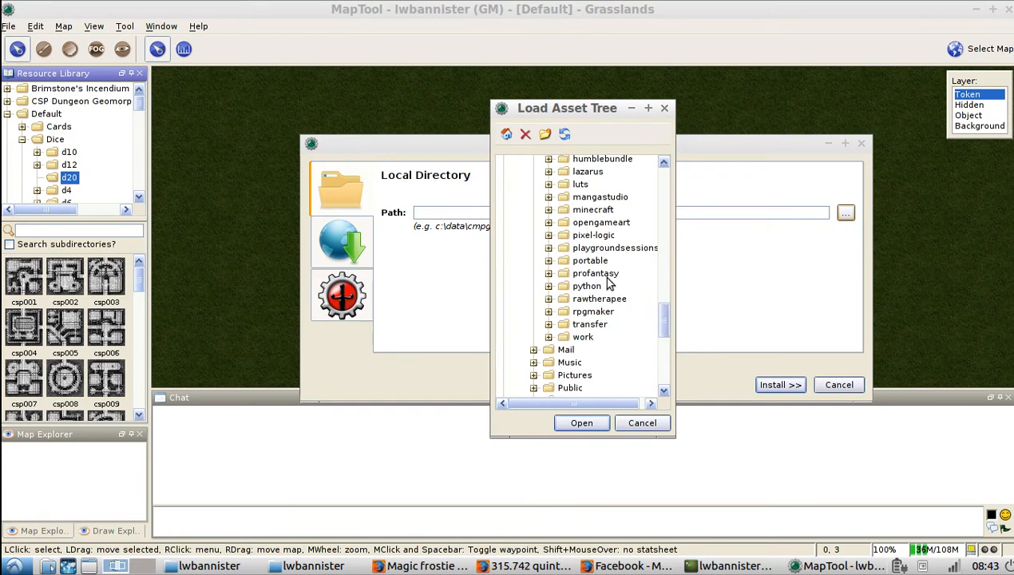
{"action": "double_click", "coordinate": [605, 274]}
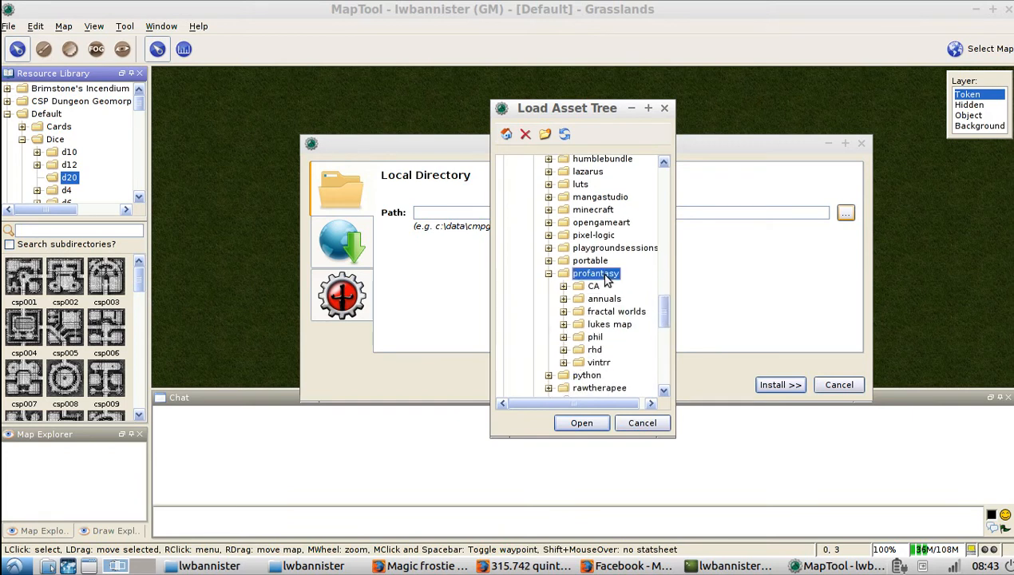
Step: Choose the "house in the wood" folder inside profantasy/rhd and install it as a library resource
{"action": "double_click", "coordinate": [606, 328]}
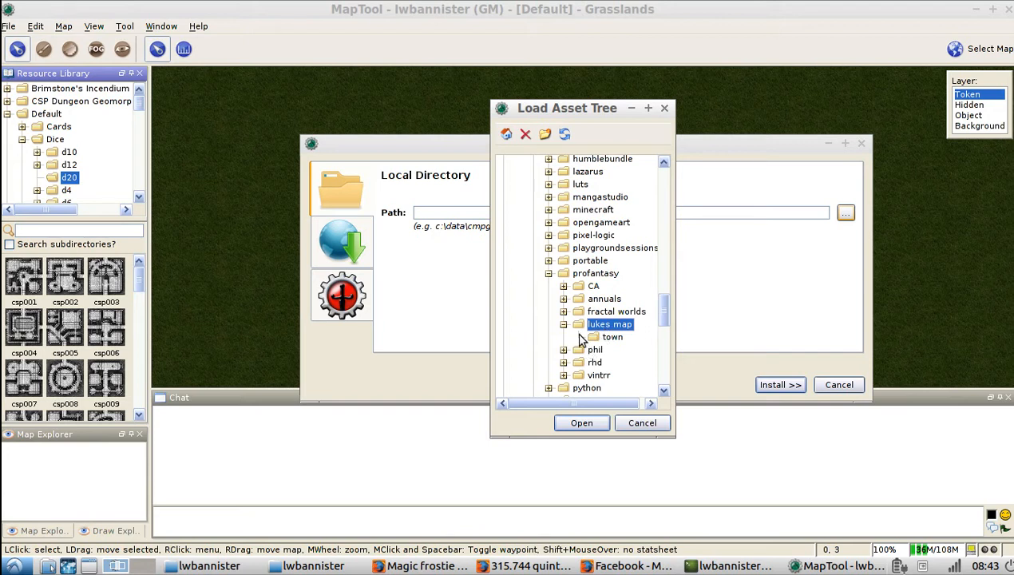
{"action": "left_click", "coordinate": [594, 338]}
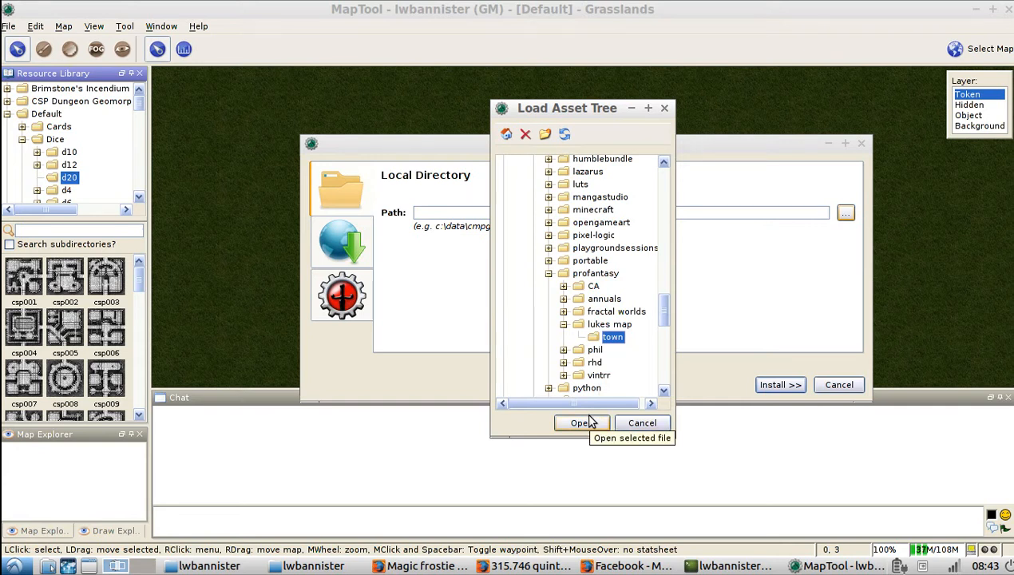
{"action": "double_click", "coordinate": [594, 362]}
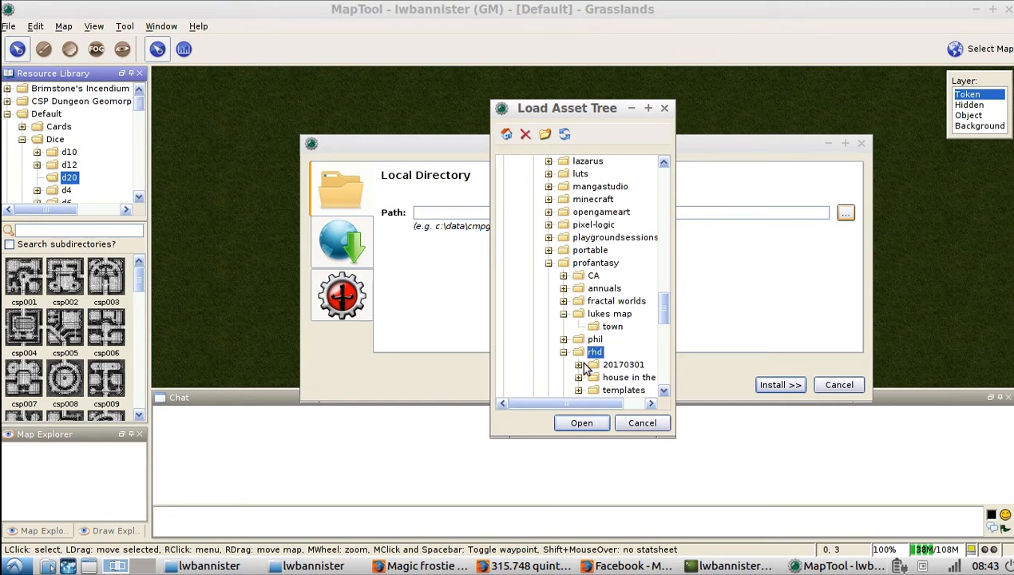
{"action": "left_click", "coordinate": [608, 378]}
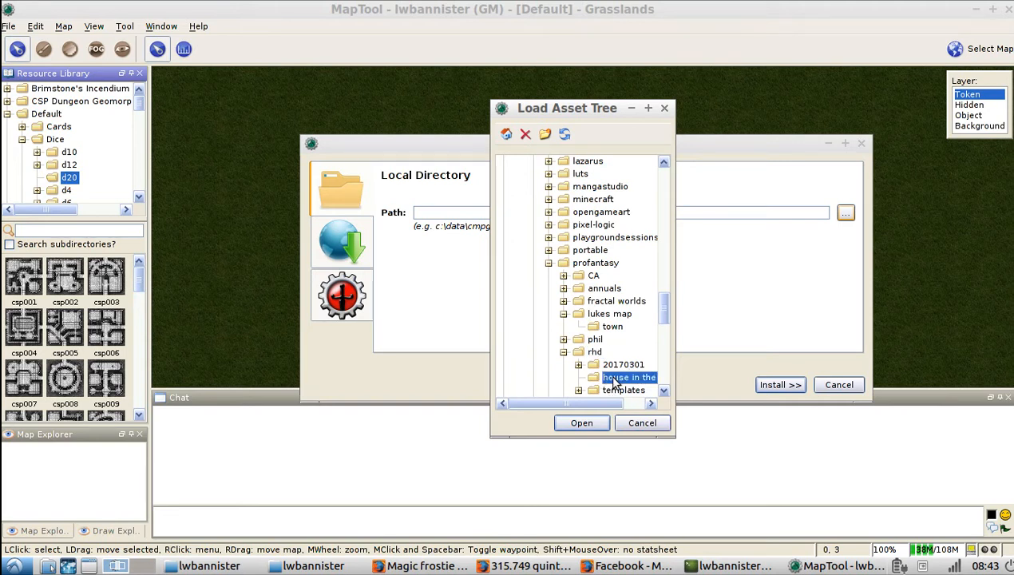
{"action": "left_click", "coordinate": [662, 390]}
{"action": "left_click", "coordinate": [662, 391]}
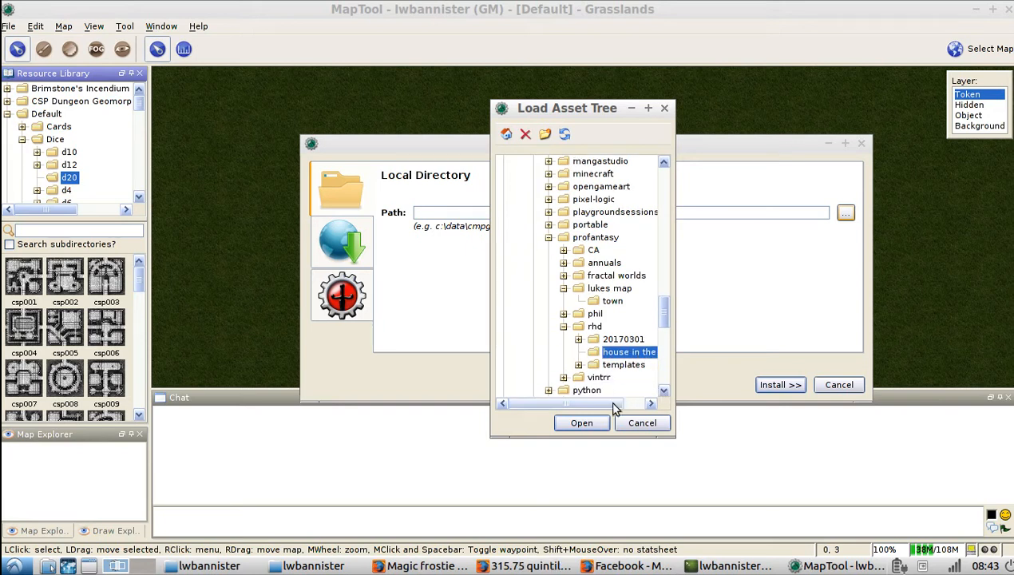
{"action": "left_click", "coordinate": [581, 422]}
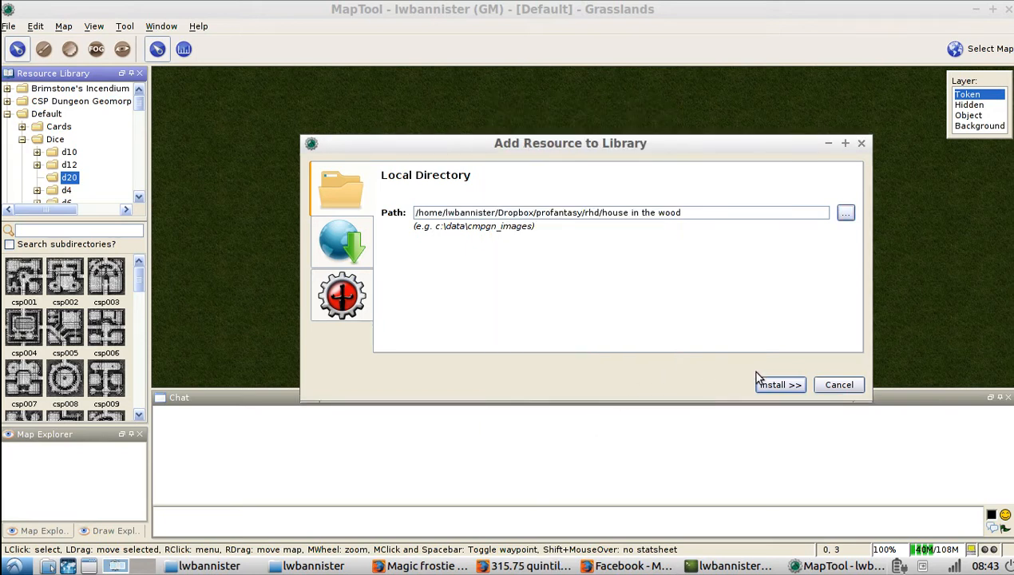
{"action": "left_click", "coordinate": [771, 385]}
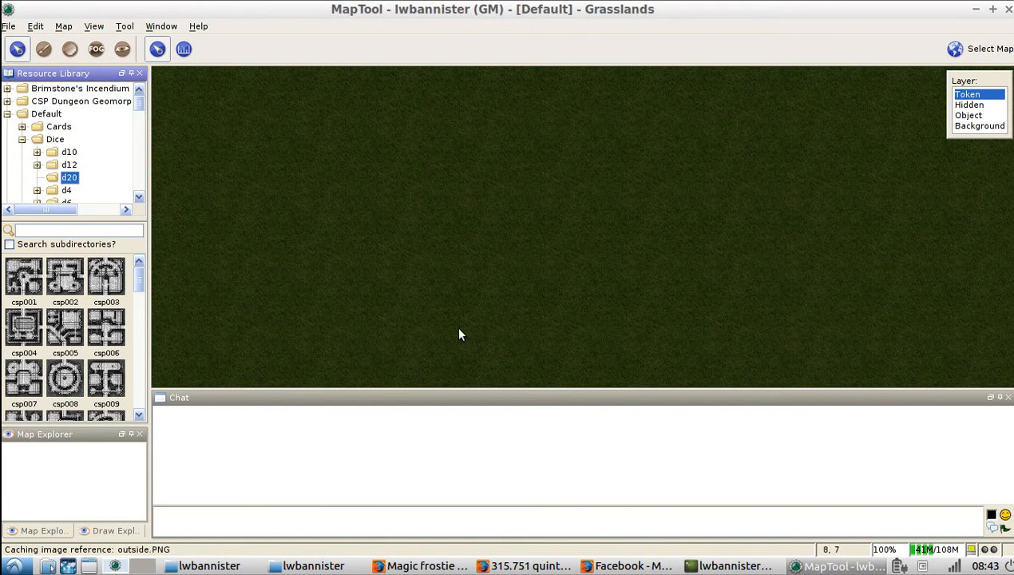
Step: Open the "house in the wood" folder in the Resource Library and browse its map images
{"action": "left_click", "coordinate": [138, 159]}
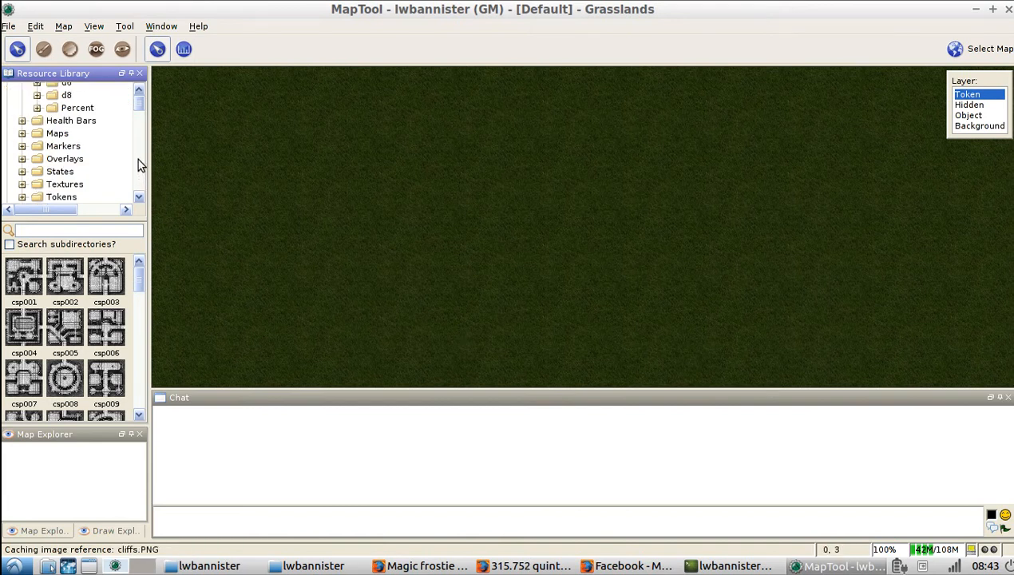
{"action": "left_click", "coordinate": [137, 158]}
{"action": "left_click", "coordinate": [137, 158]}
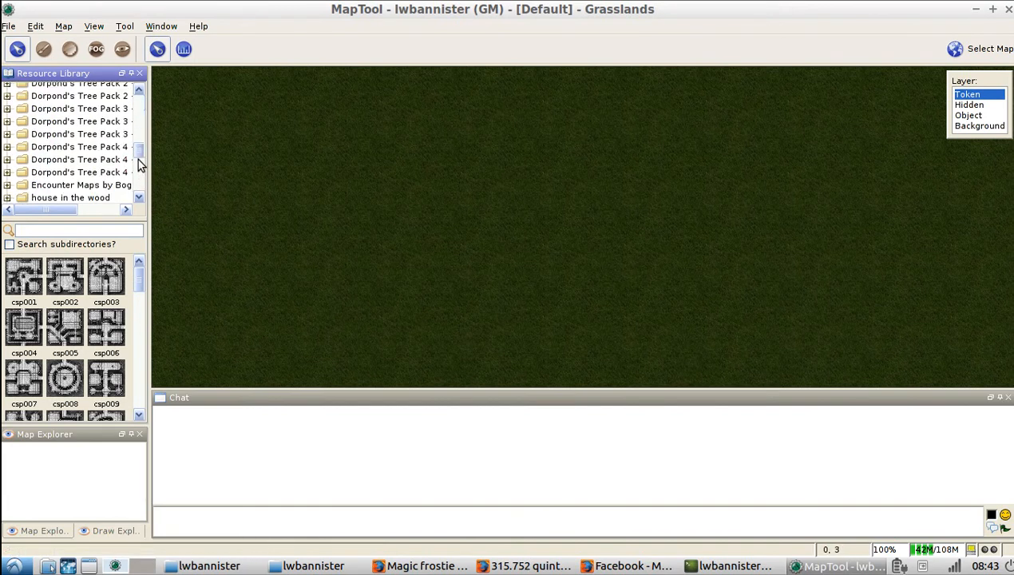
{"action": "left_click", "coordinate": [138, 158]}
{"action": "mouse_move", "coordinate": [137, 158]}
{"action": "left_mouse_down"}
{"action": "mouse_move", "coordinate": [139, 172]}
{"action": "mouse_move", "coordinate": [138, 154]}
{"action": "left_mouse_up"}
{"action": "left_click", "coordinate": [101, 110]}
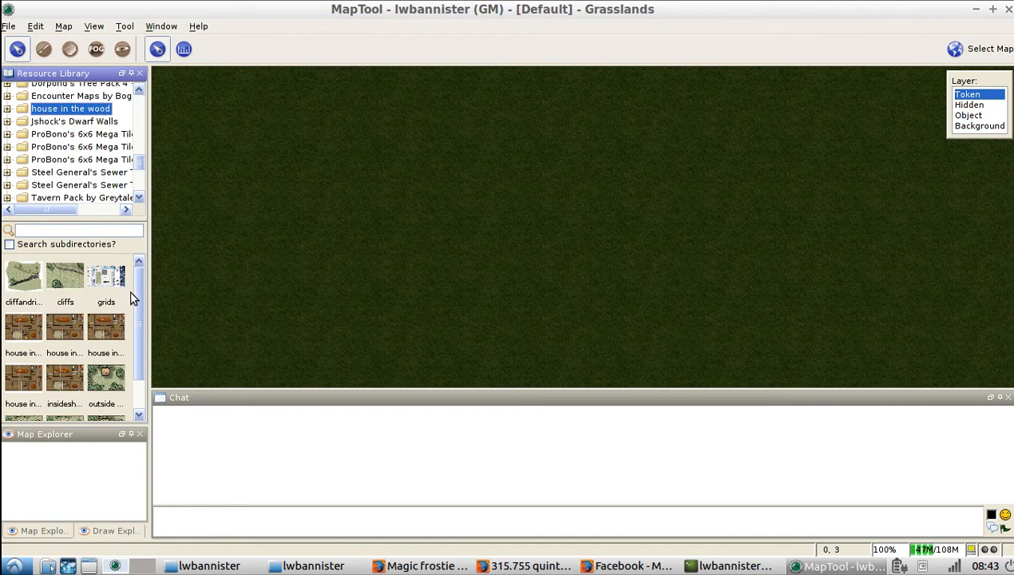
{"action": "left_click_drag", "start_coordinate": [137, 295], "coordinate": [138, 316]}
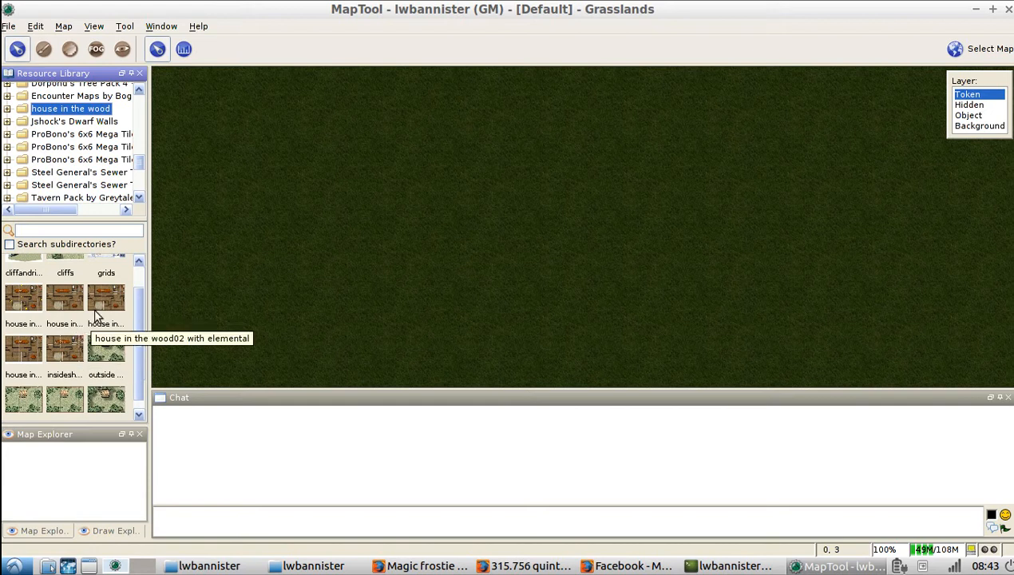
Step: Place the second "house in the wood" interior image on the Background layer and shrink the chat area to enlarge the map
{"action": "left_click", "coordinate": [54, 301]}
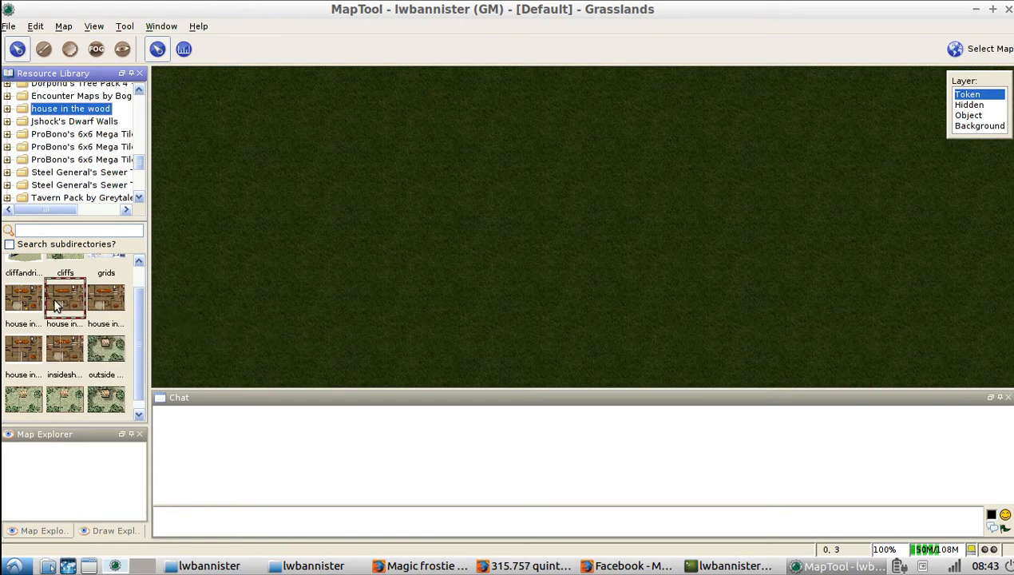
{"action": "left_click", "coordinate": [979, 126]}
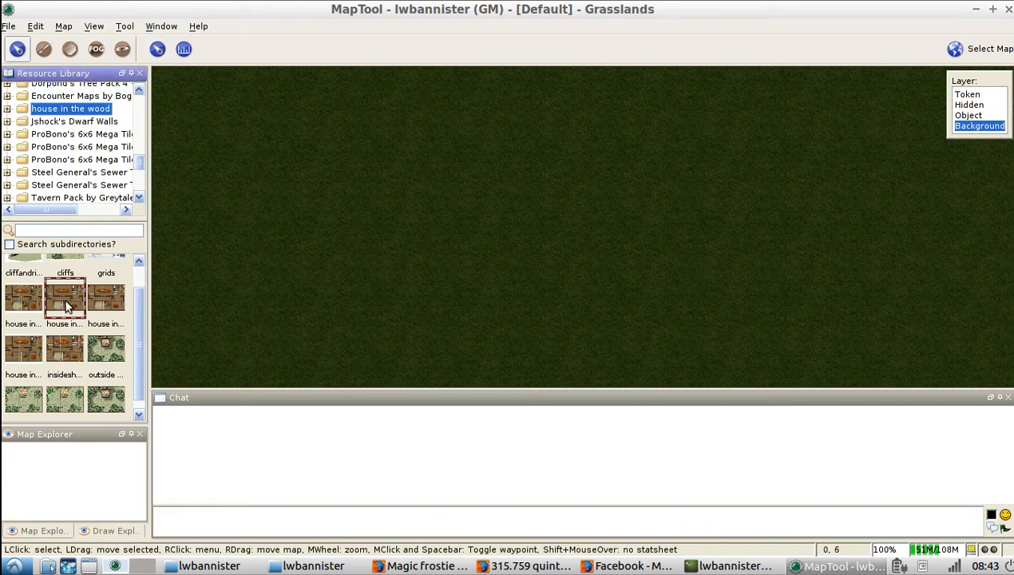
{"action": "left_click_drag", "start_coordinate": [67, 305], "coordinate": [325, 262]}
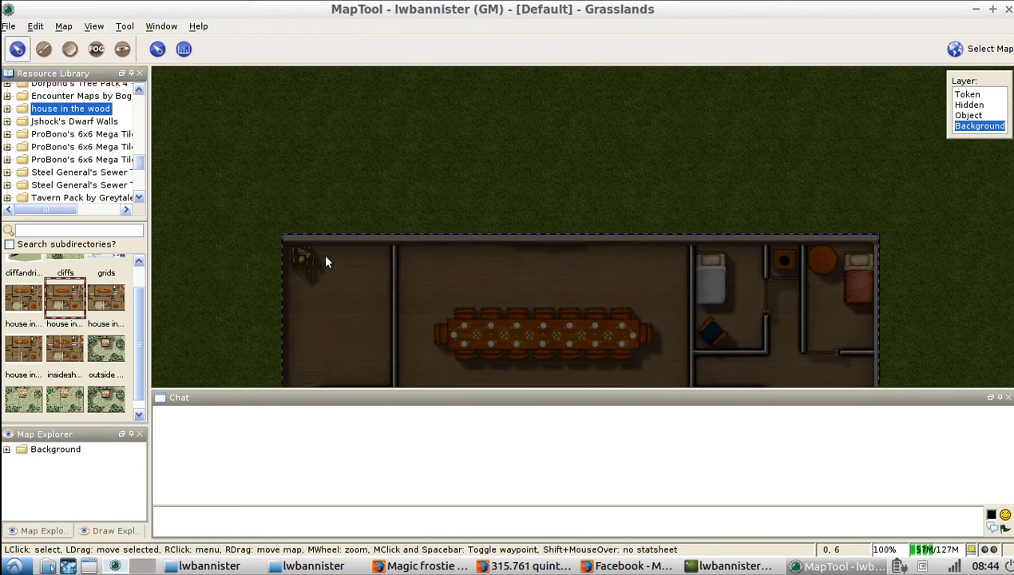
{"action": "left_click_drag", "start_coordinate": [443, 278], "coordinate": [426, 128]}
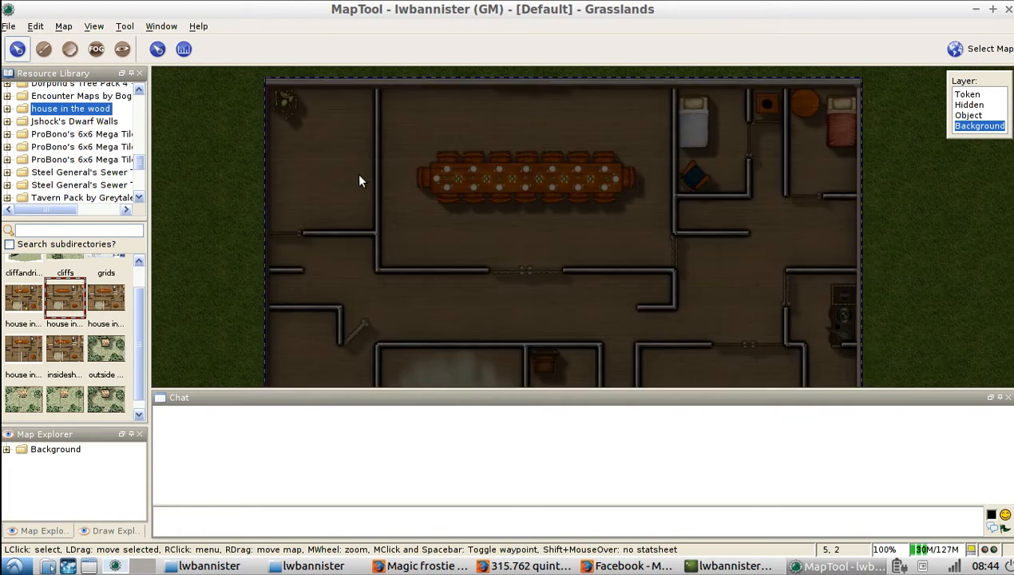
{"action": "left_click_drag", "start_coordinate": [546, 384], "coordinate": [543, 483]}
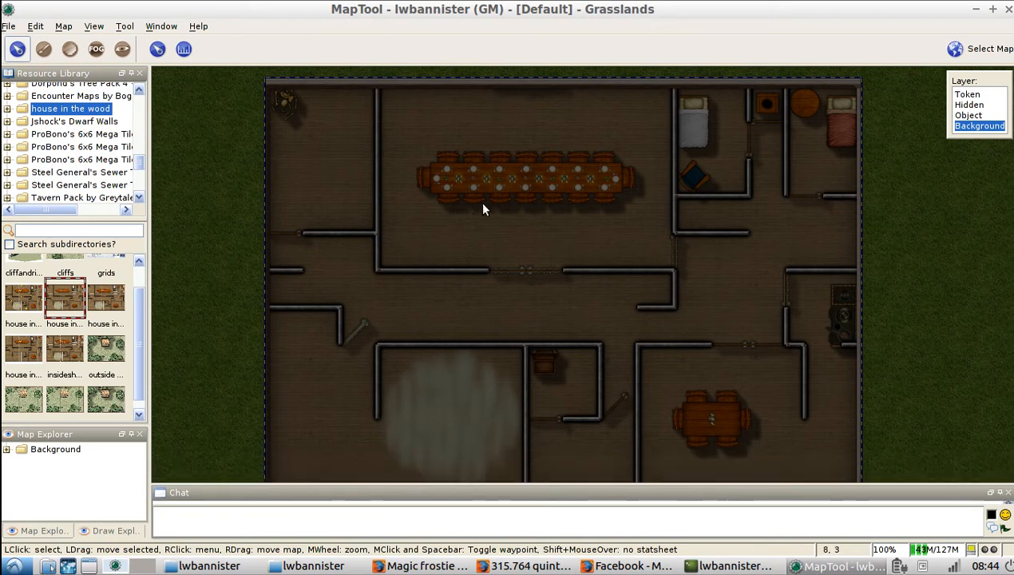
{"action": "mouse_move", "coordinate": [495, 204]}
{"action": "left_mouse_down"}
{"action": "mouse_move", "coordinate": [487, 181]}
{"action": "mouse_move", "coordinate": [490, 193]}
{"action": "left_mouse_up"}
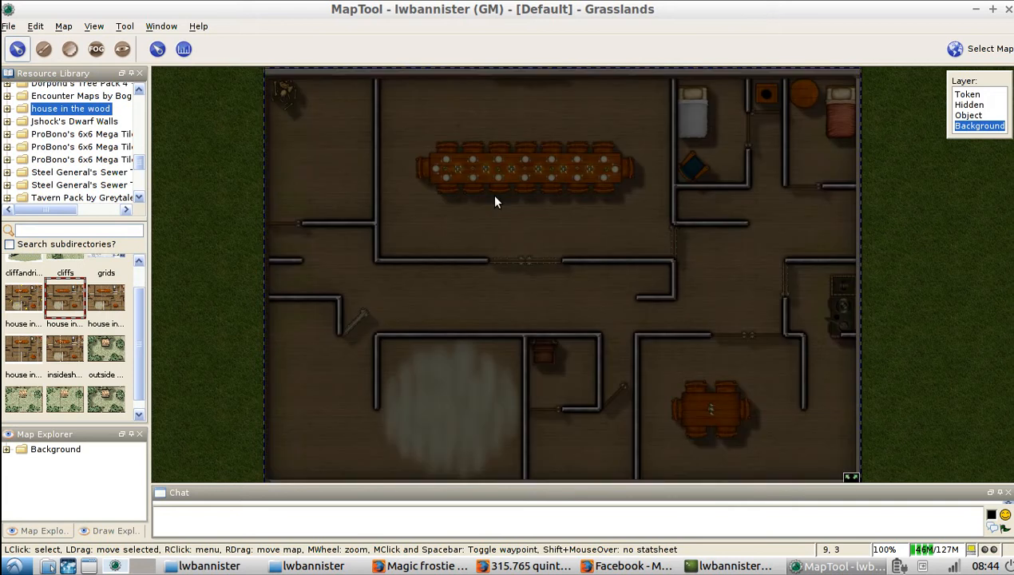
Step: Show the map as a player sees it and turn off Fog-of-War
{"action": "left_click", "coordinate": [96, 28]}
{"action": "left_click", "coordinate": [104, 40]}
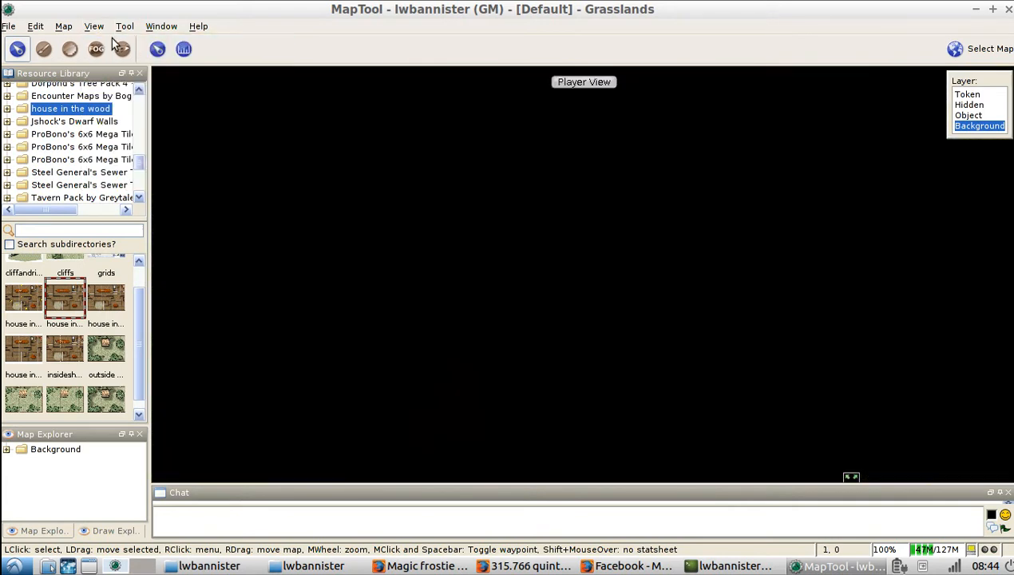
{"action": "left_click", "coordinate": [94, 27]}
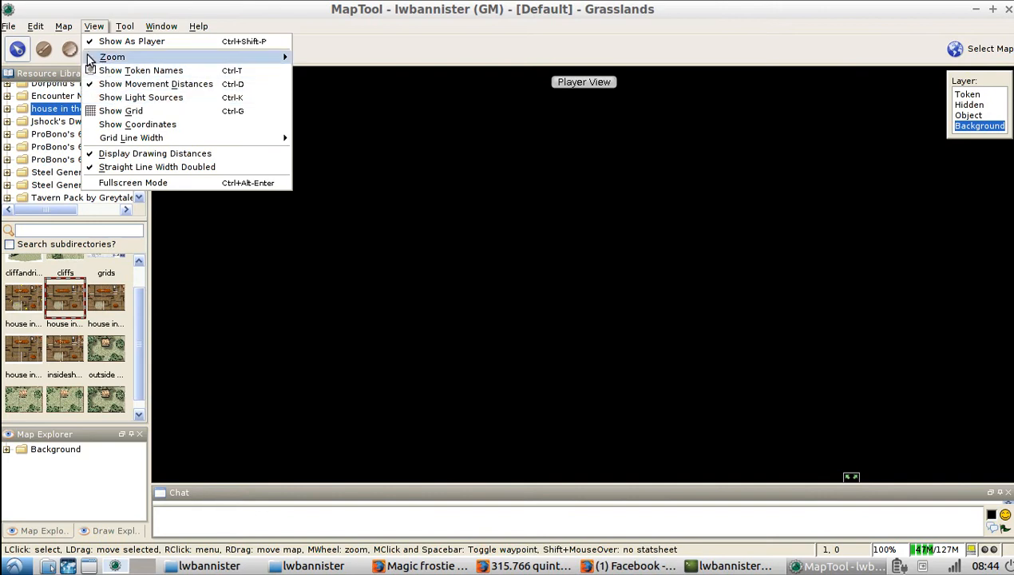
{"action": "mouse_move", "coordinate": [72, 32]}
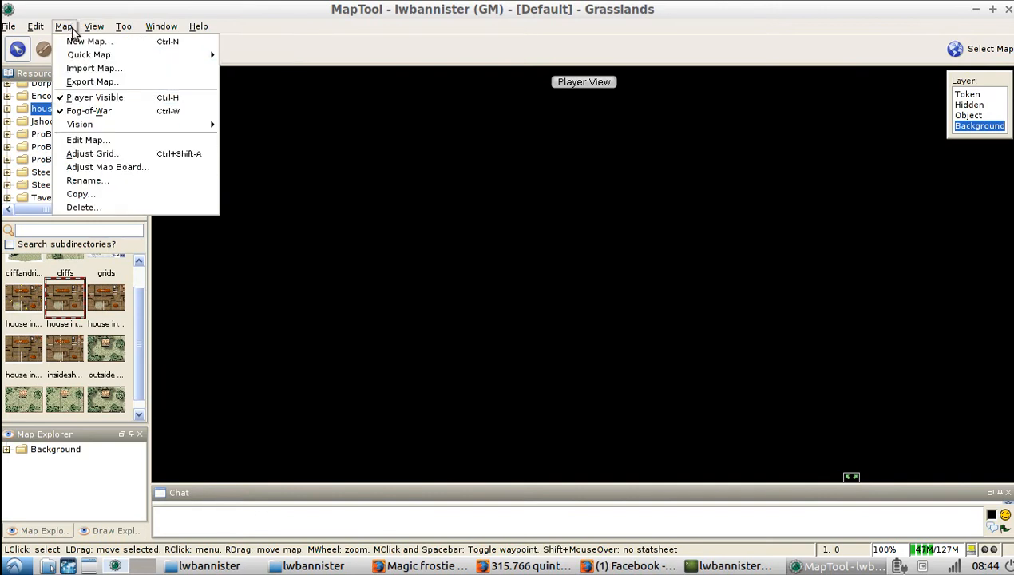
{"action": "left_click", "coordinate": [86, 111]}
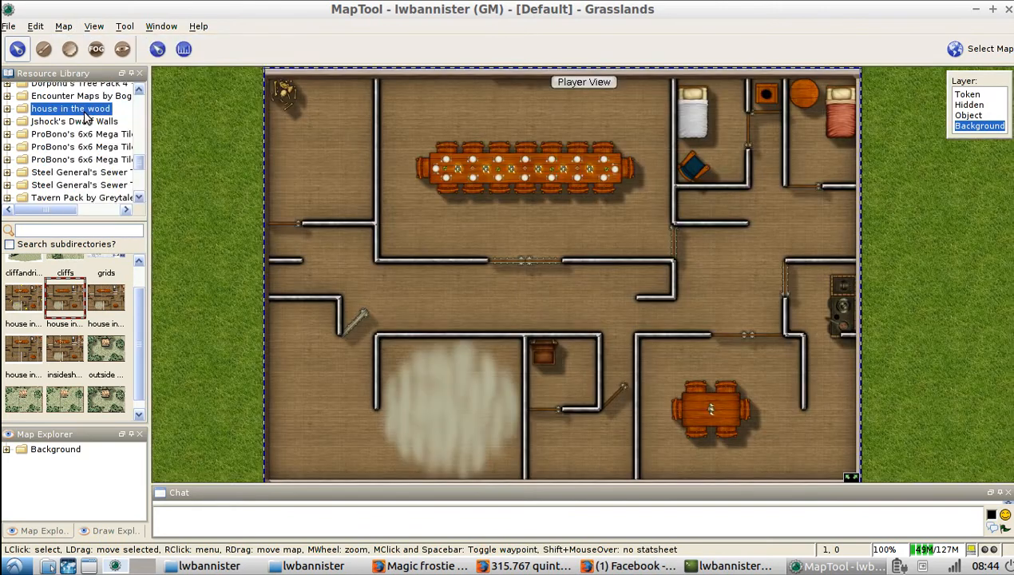
Step: Show the grid over the map and return to interacting with the Token layer
{"action": "left_click", "coordinate": [95, 26]}
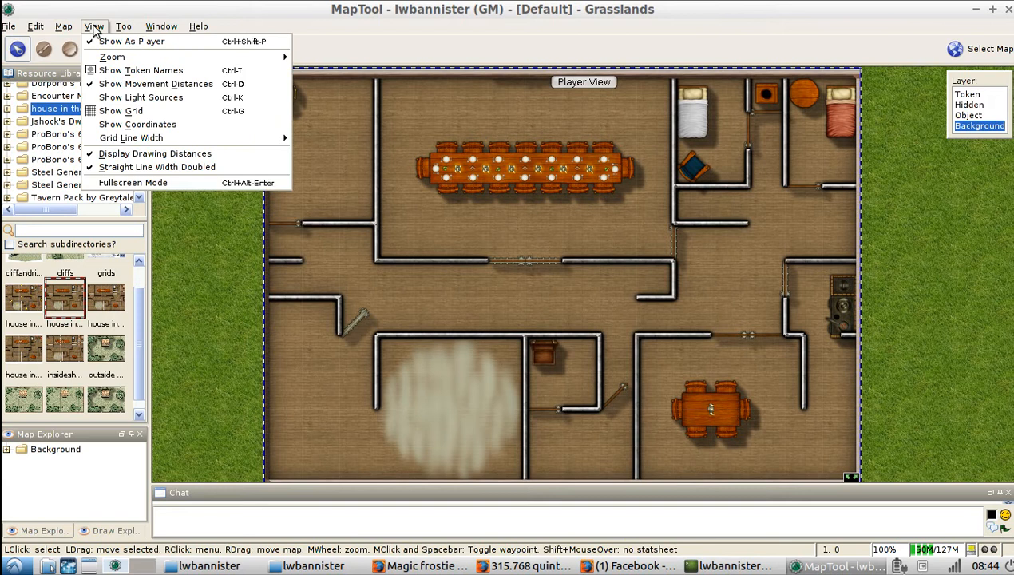
{"action": "left_click", "coordinate": [108, 111]}
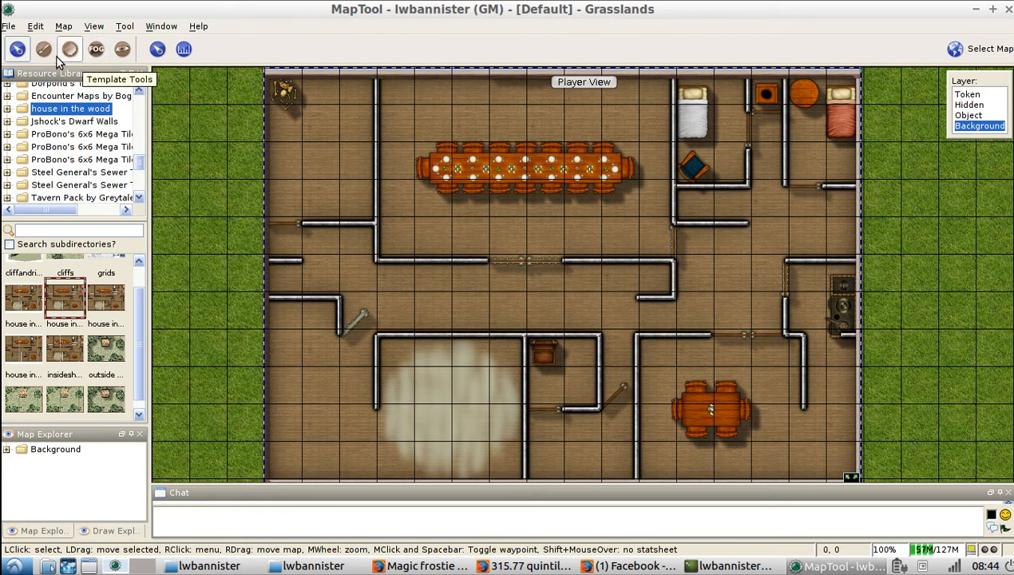
{"action": "left_click", "coordinate": [17, 49]}
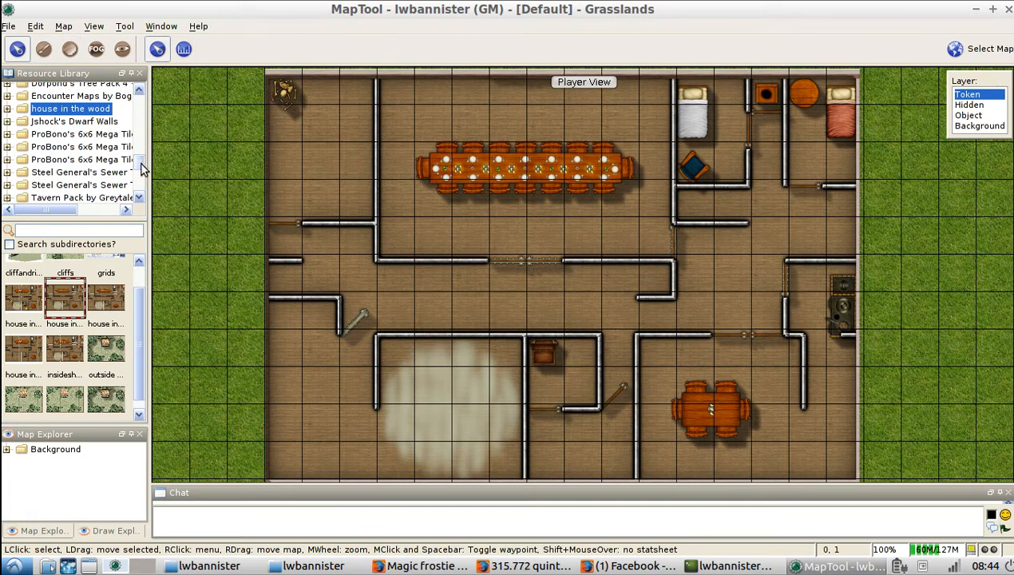
Step: Open the Tokens folder of the Default library in the Resource Library
{"action": "left_click_drag", "start_coordinate": [140, 163], "coordinate": [140, 111]}
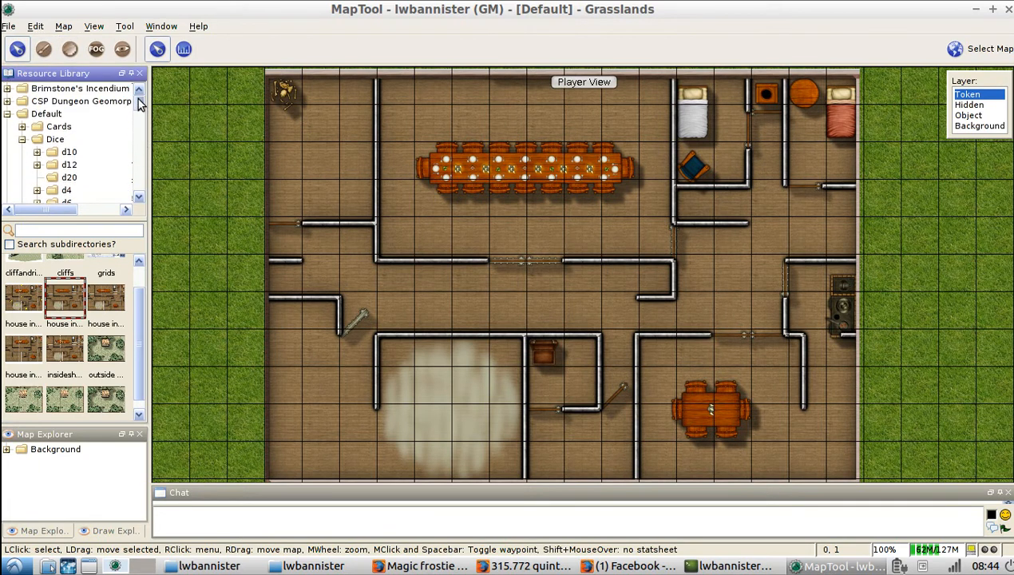
{"action": "left_click", "coordinate": [136, 163]}
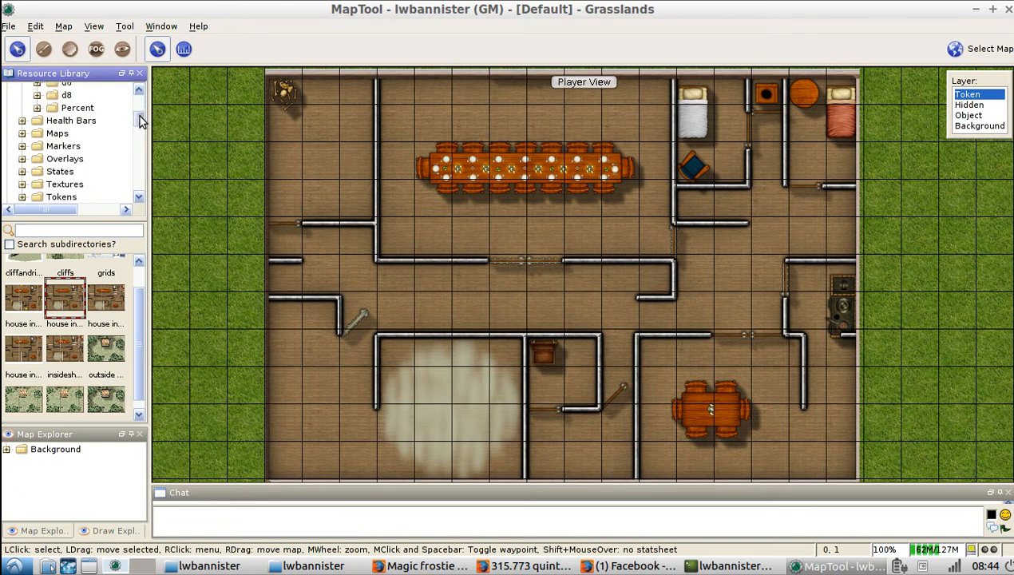
{"action": "left_click_drag", "start_coordinate": [140, 118], "coordinate": [137, 121]}
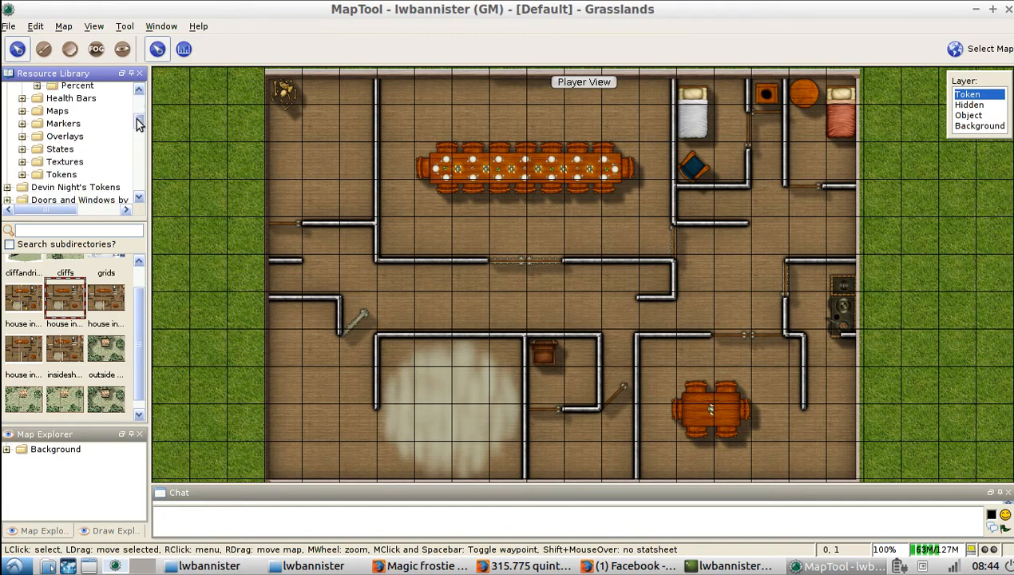
{"action": "left_click", "coordinate": [64, 175]}
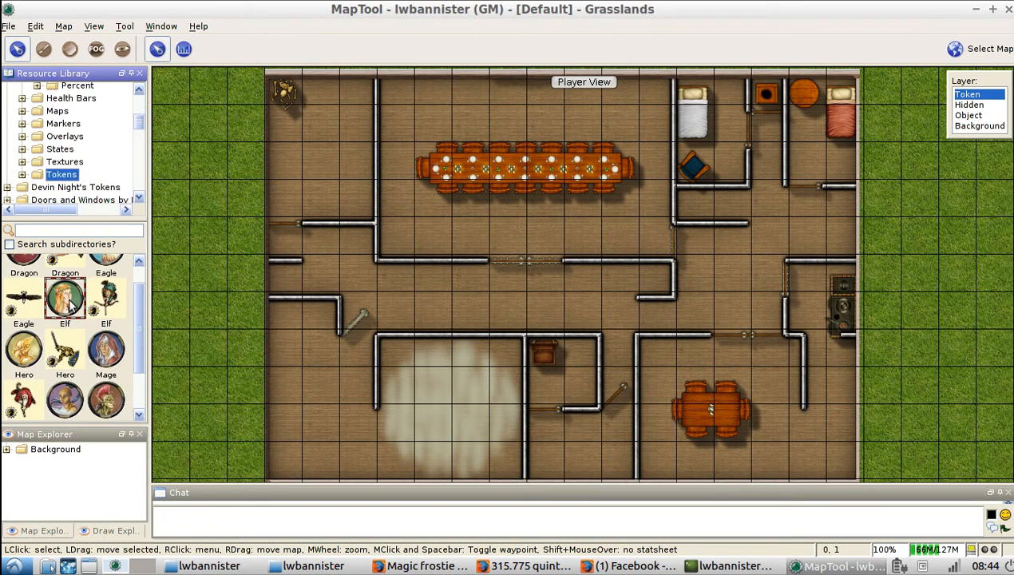
Step: Place the full-figure Elf token in the passage beside the small dining room as a visible PC token
{"action": "left_click", "coordinate": [99, 303]}
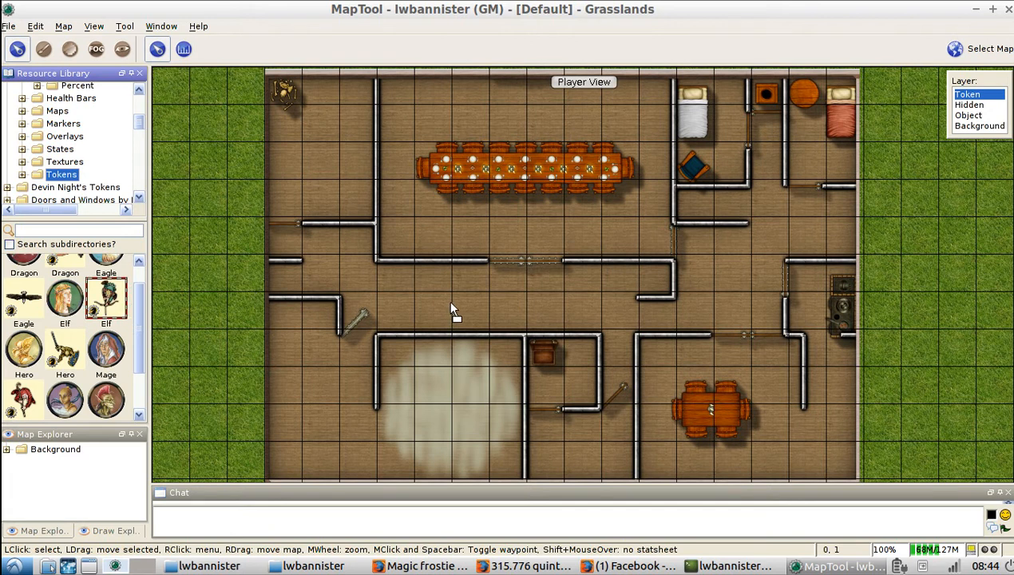
{"action": "left_click_drag", "start_coordinate": [609, 447], "coordinate": [610, 447]}
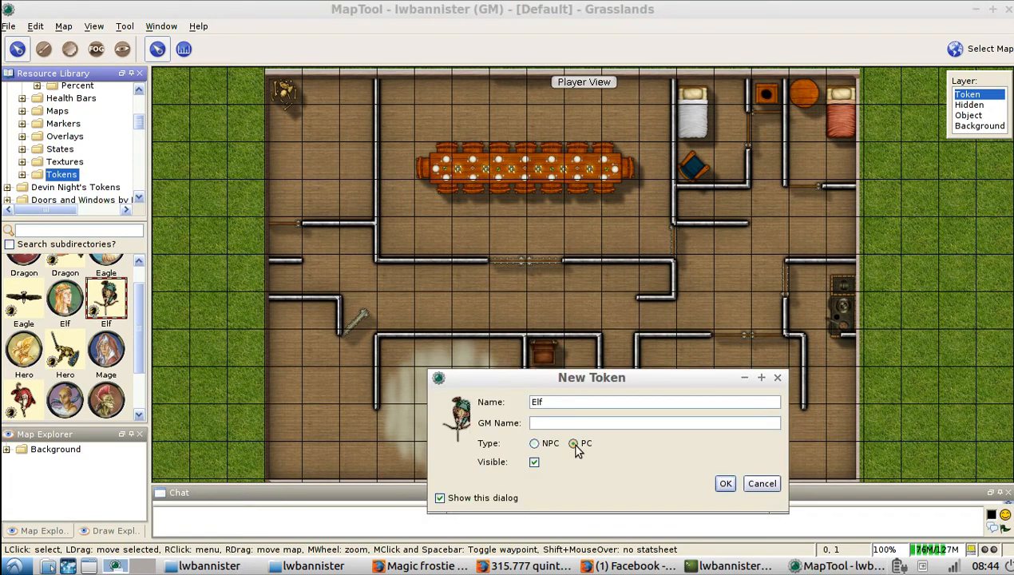
{"action": "left_click", "coordinate": [575, 444]}
{"action": "left_click", "coordinate": [725, 484]}
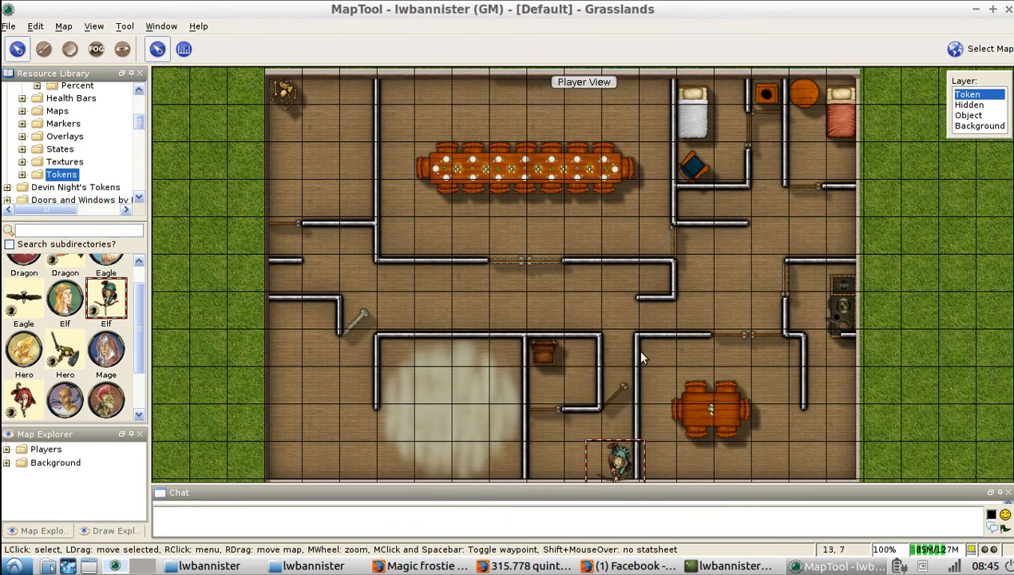
Step: Move the Elf token up into the central corridor, just above the small room with the desk
{"action": "left_click", "coordinate": [94, 26]}
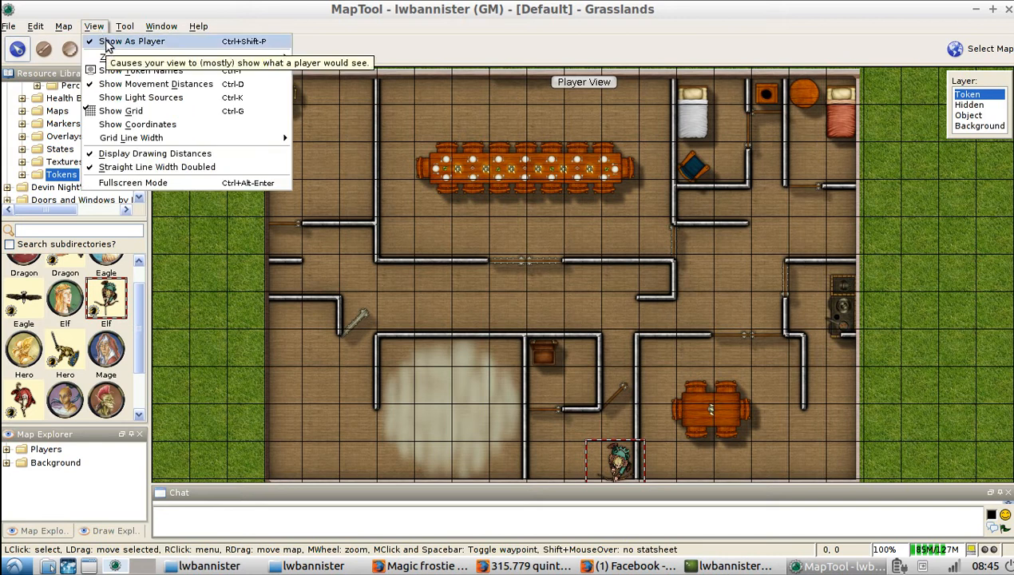
{"action": "mouse_move", "coordinate": [618, 463]}
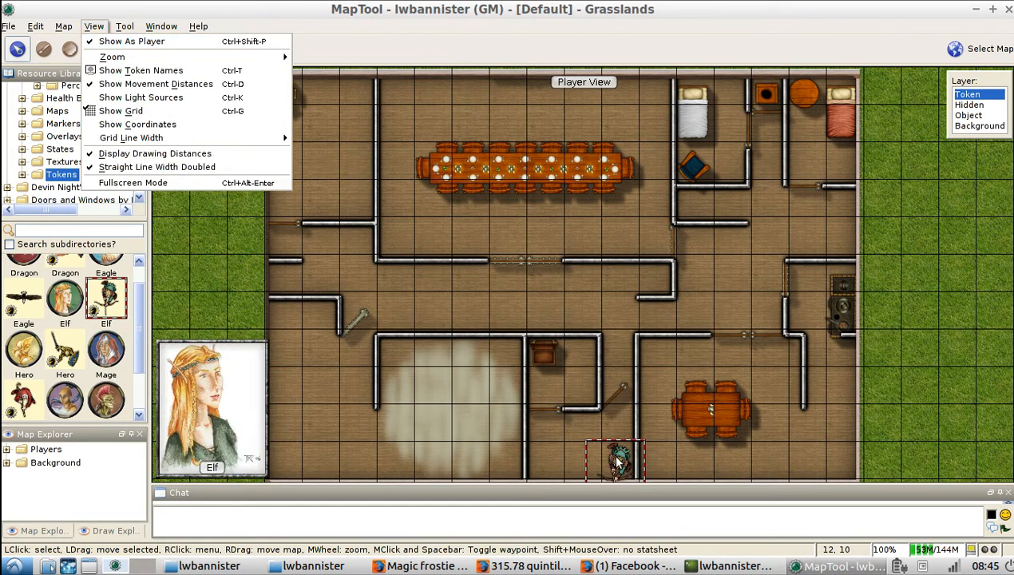
{"action": "left_click_drag", "start_coordinate": [619, 463], "coordinate": [589, 318]}
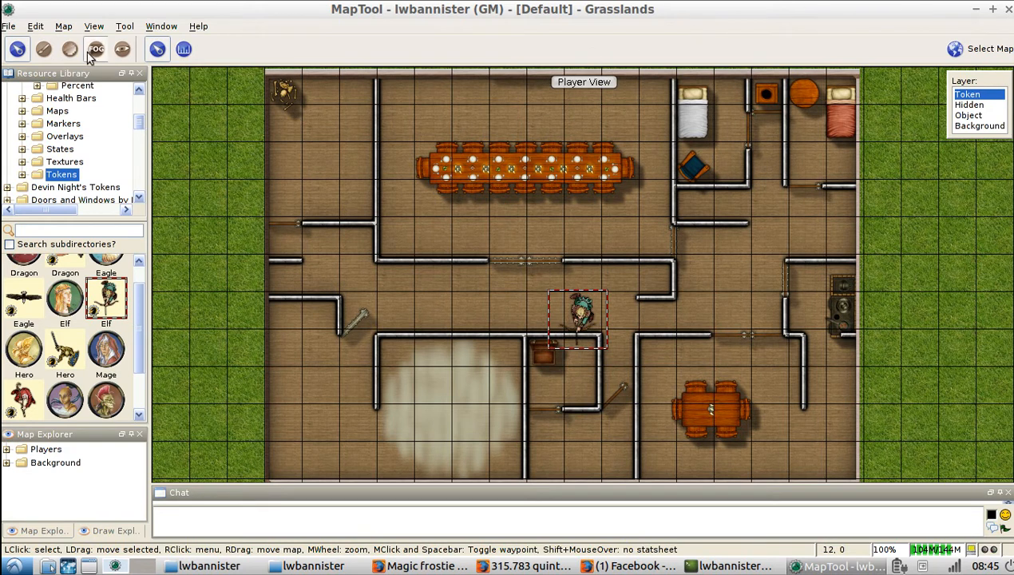
Step: Start a server as GM with the username "whatever you want" on port 51234
{"action": "left_click", "coordinate": [10, 27]}
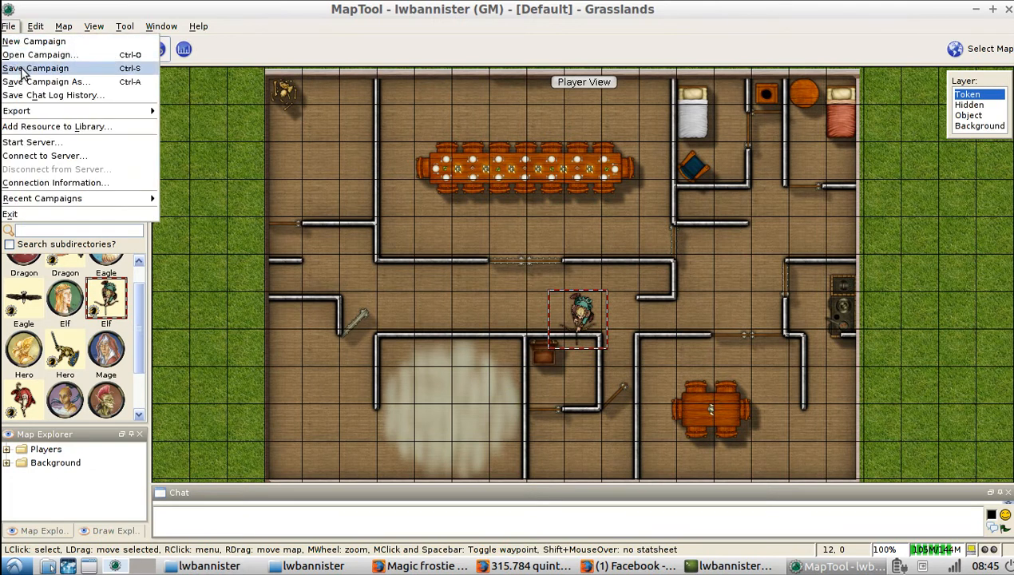
{"action": "left_click", "coordinate": [30, 142]}
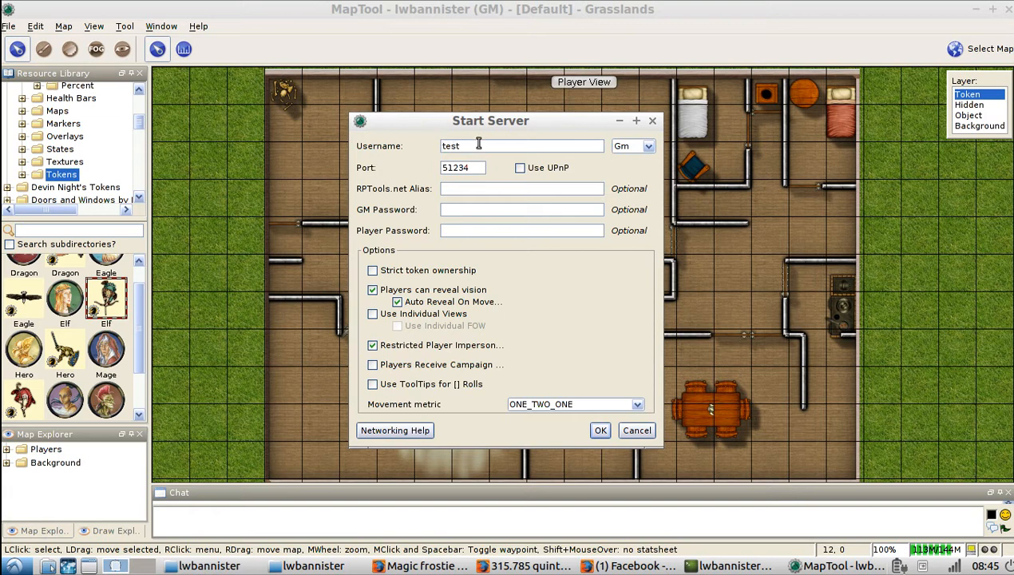
{"action": "left_click_drag", "start_coordinate": [459, 145], "coordinate": [439, 145]}
{"action": "type", "text": "lw"}
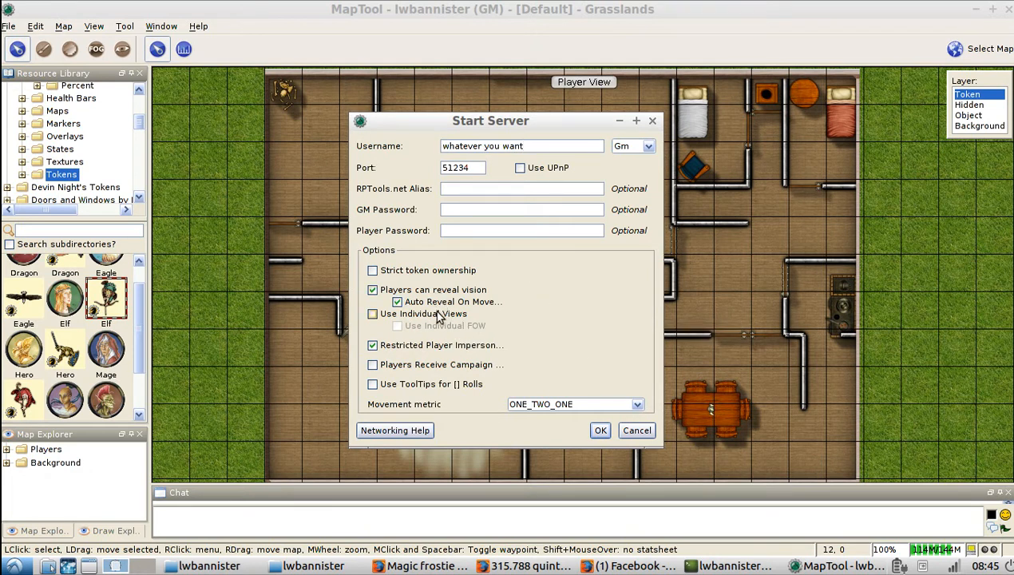
{"action": "left_click", "coordinate": [599, 431]}
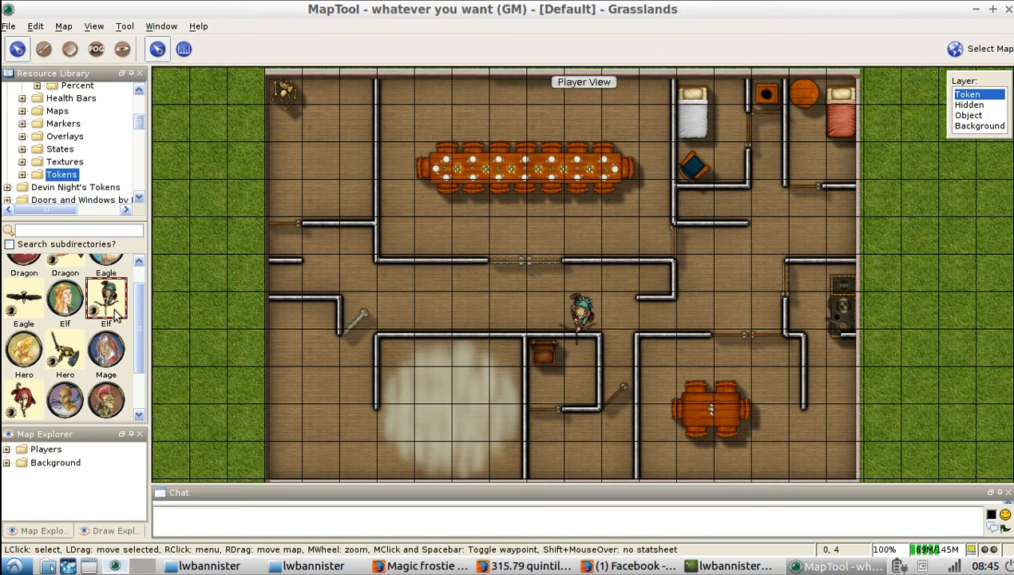
Step: Open a terminal, run the launcher-1.4.0.5.jar command from its history to launch a second MapTool instance, and close the terminal
{"action": "key", "text": "ctrl+alt+t"}
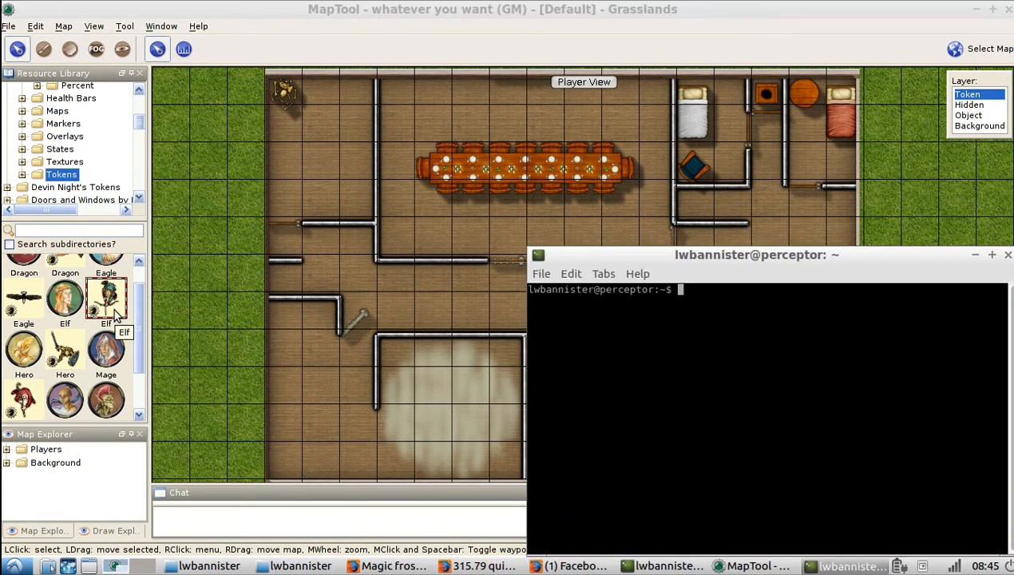
{"action": "key", "text": "Up"}
{"action": "key", "text": "Up"}
{"action": "key", "text": "Down"}
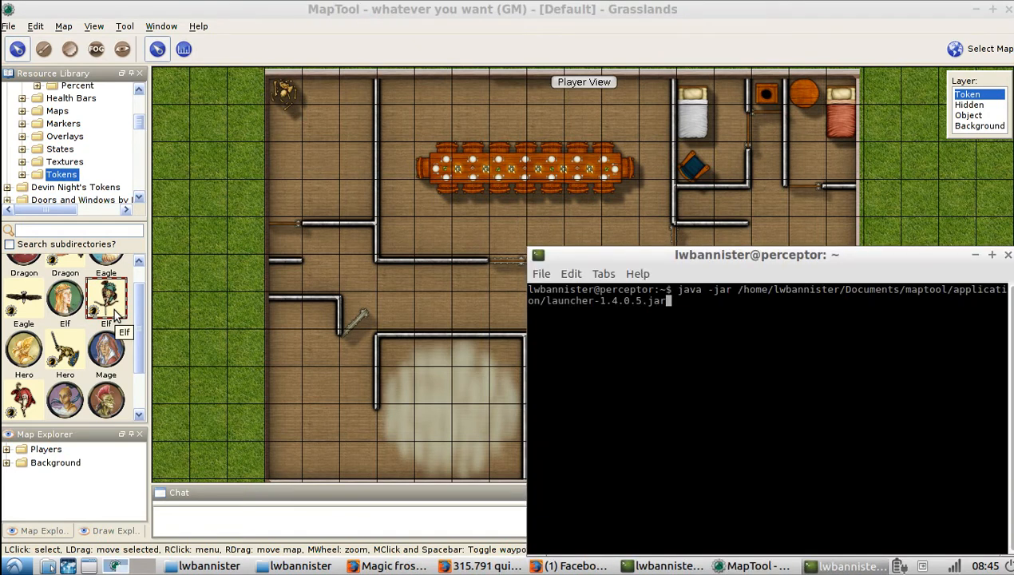
{"action": "key", "text": "Return"}
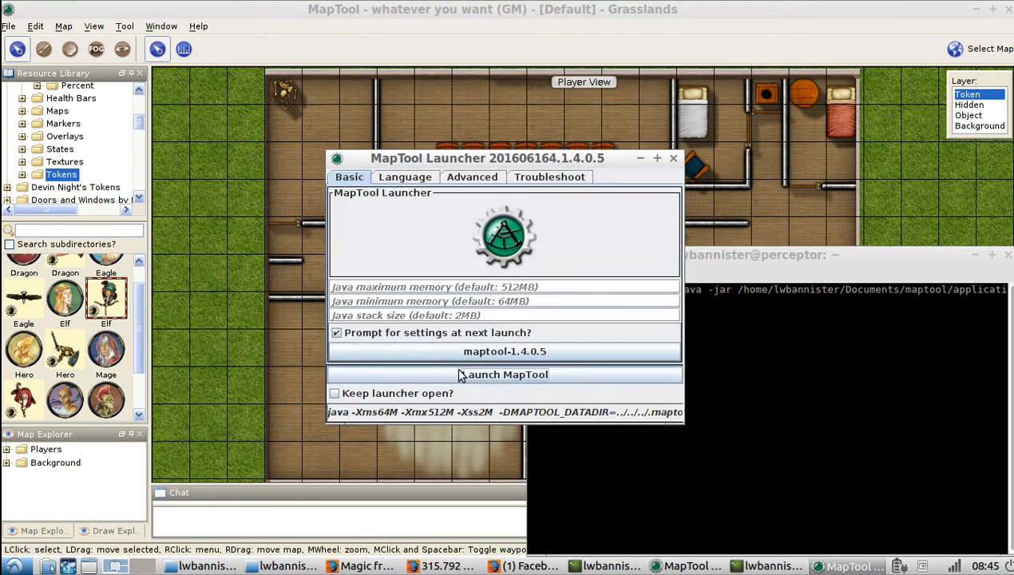
{"action": "left_click", "coordinate": [460, 376]}
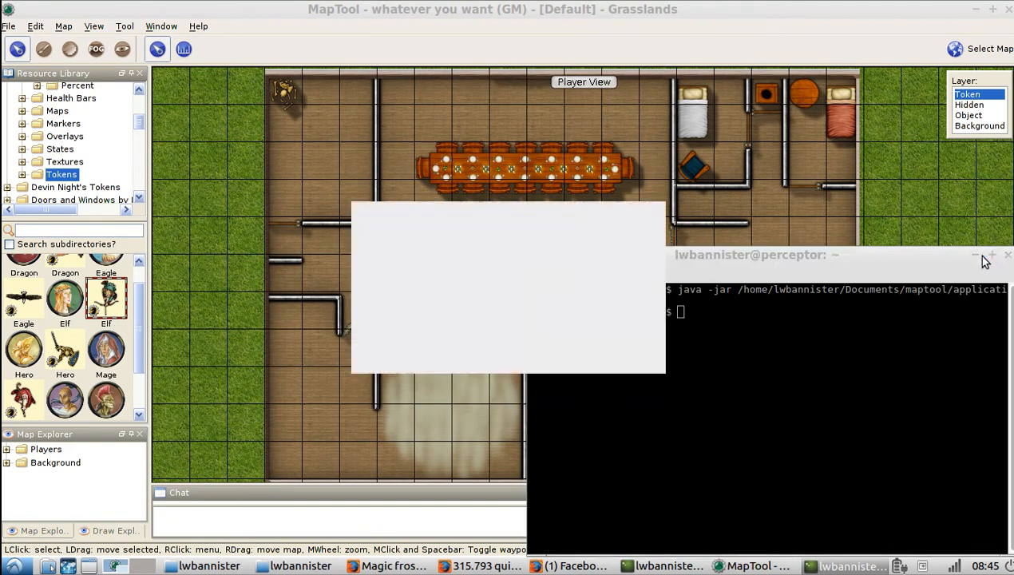
{"action": "left_click", "coordinate": [960, 254]}
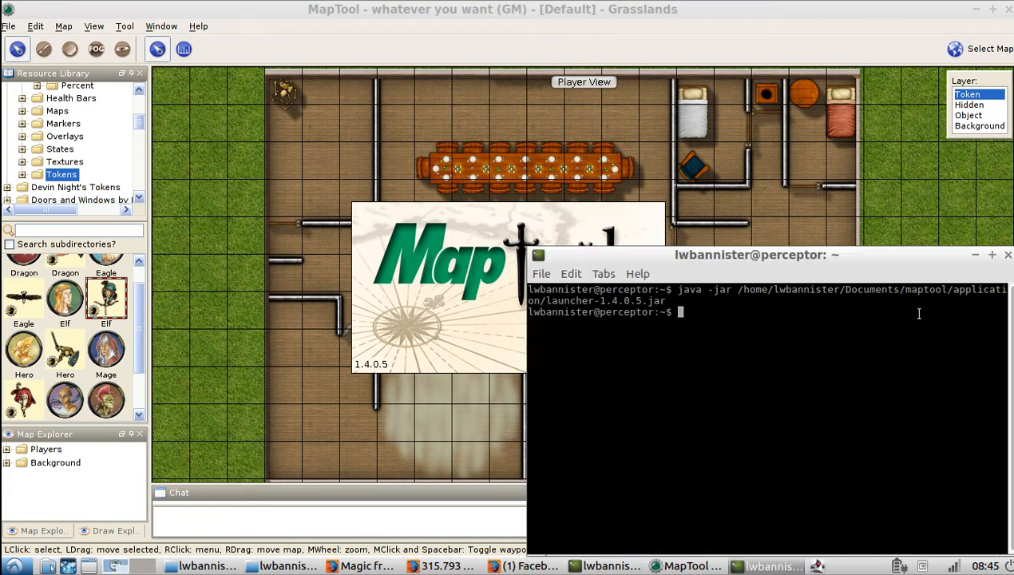
{"action": "left_click", "coordinate": [1002, 254]}
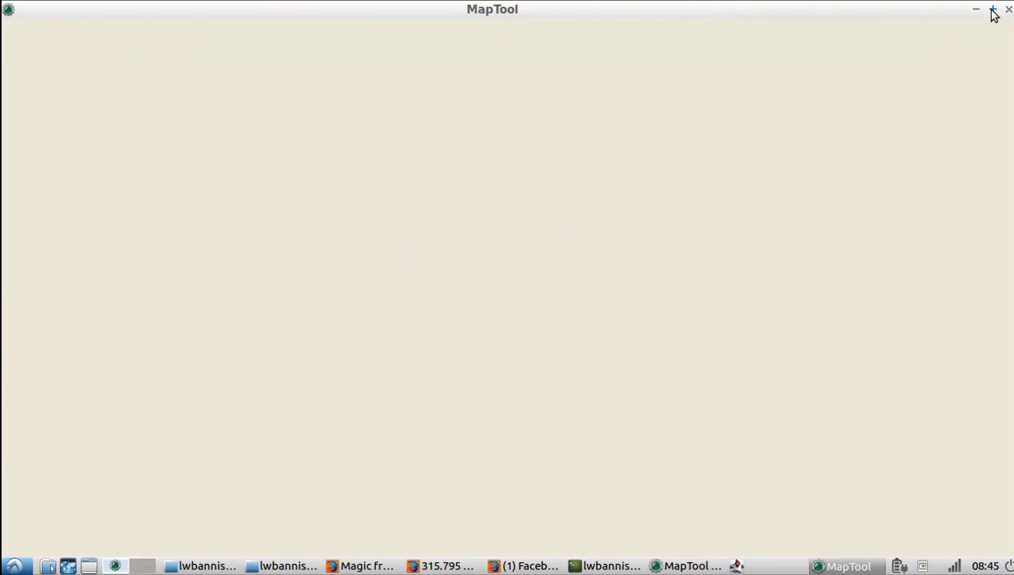
Step: Restore both MapTool windows to a smaller size and arrange them side by side
{"action": "left_click", "coordinate": [991, 10]}
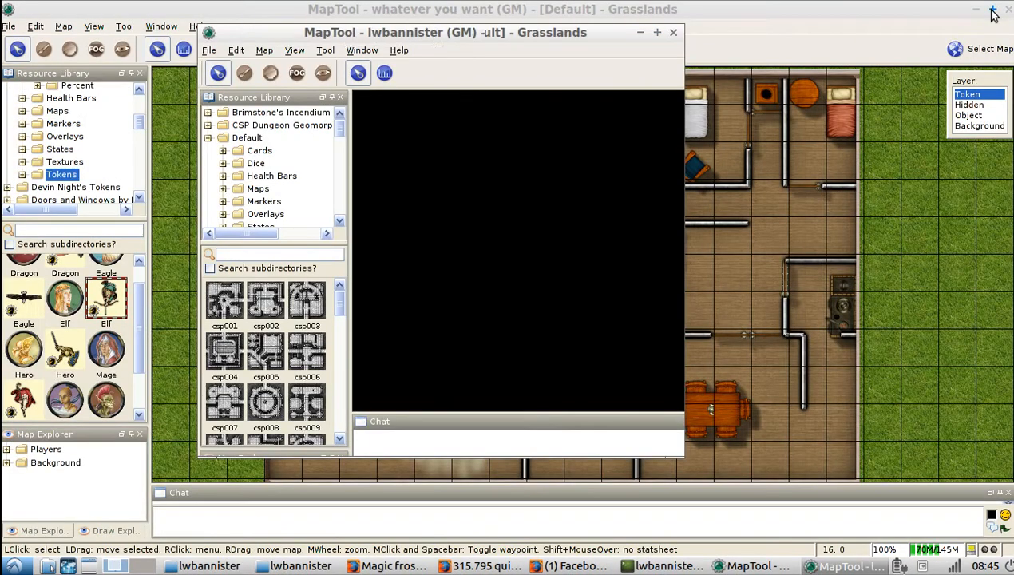
{"action": "left_click_drag", "start_coordinate": [515, 38], "coordinate": [369, 34]}
{"action": "double_click", "coordinate": [484, 10]}
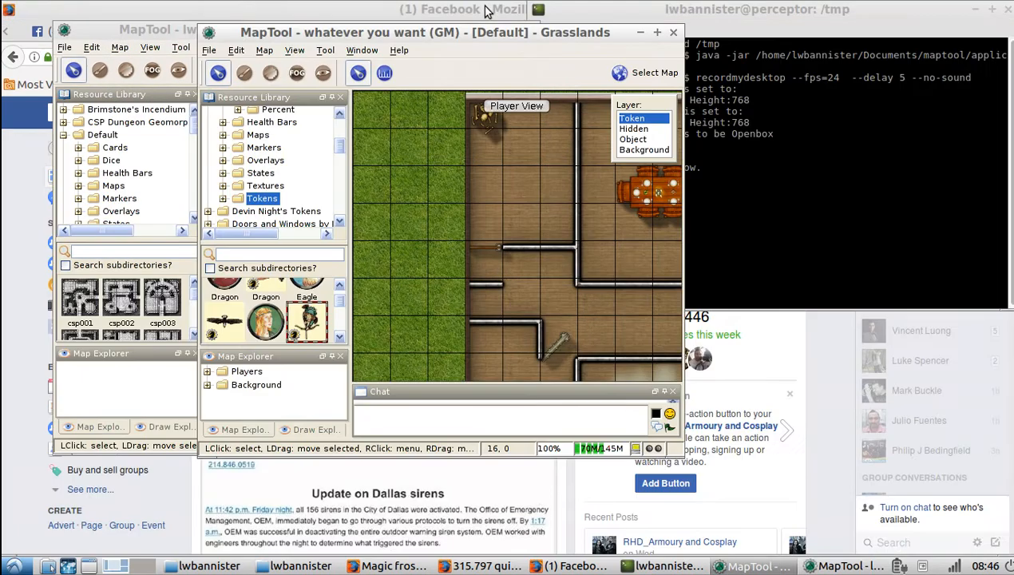
{"action": "left_click_drag", "start_coordinate": [483, 32], "coordinate": [752, 28]}
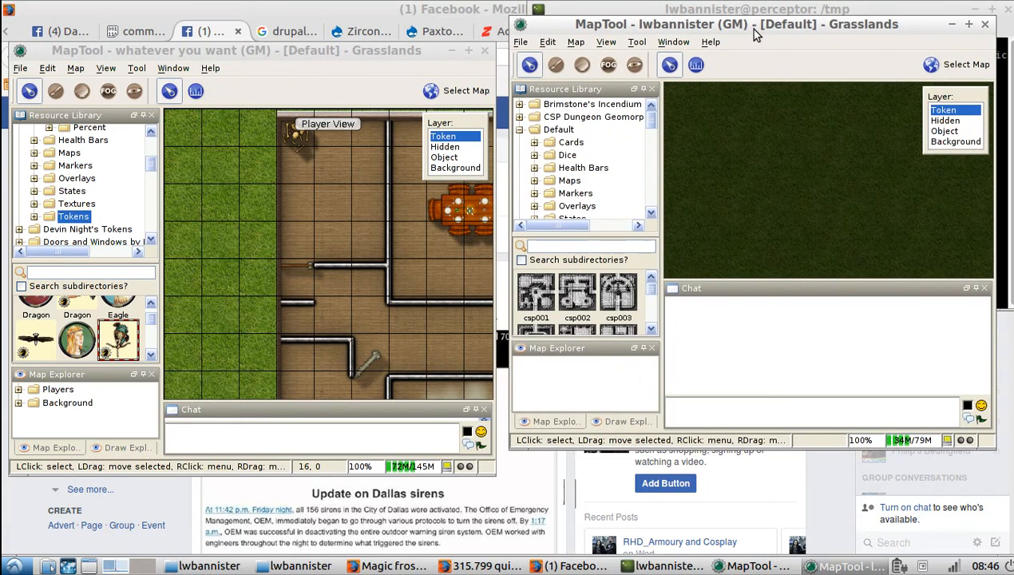
Step: Connect the second MapTool instance to the LAN server "whatever you want" as a Player with the username "laz"
{"action": "left_click", "coordinate": [520, 43]}
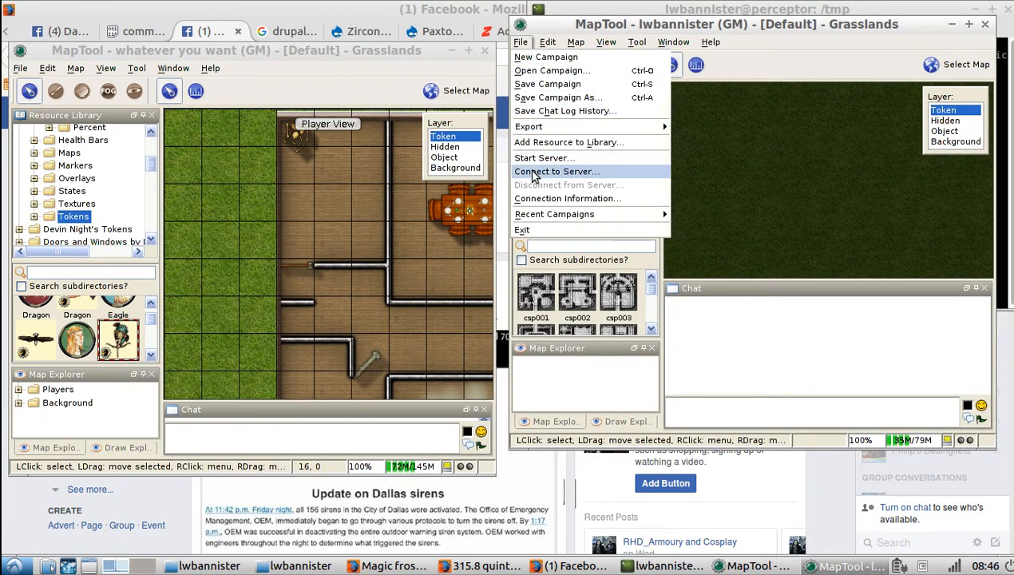
{"action": "left_click", "coordinate": [534, 171]}
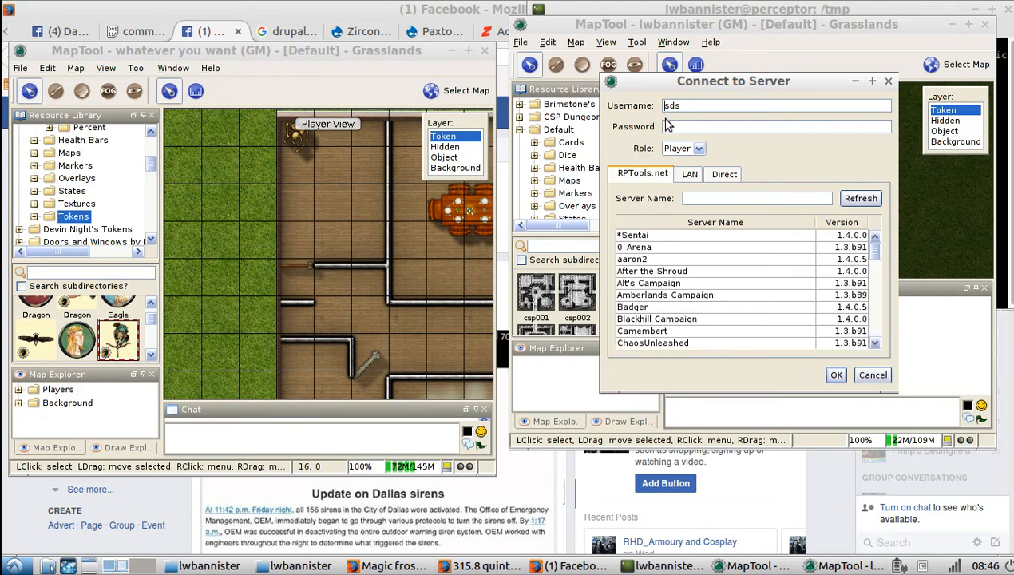
{"action": "left_click_drag", "start_coordinate": [696, 106], "coordinate": [608, 102]}
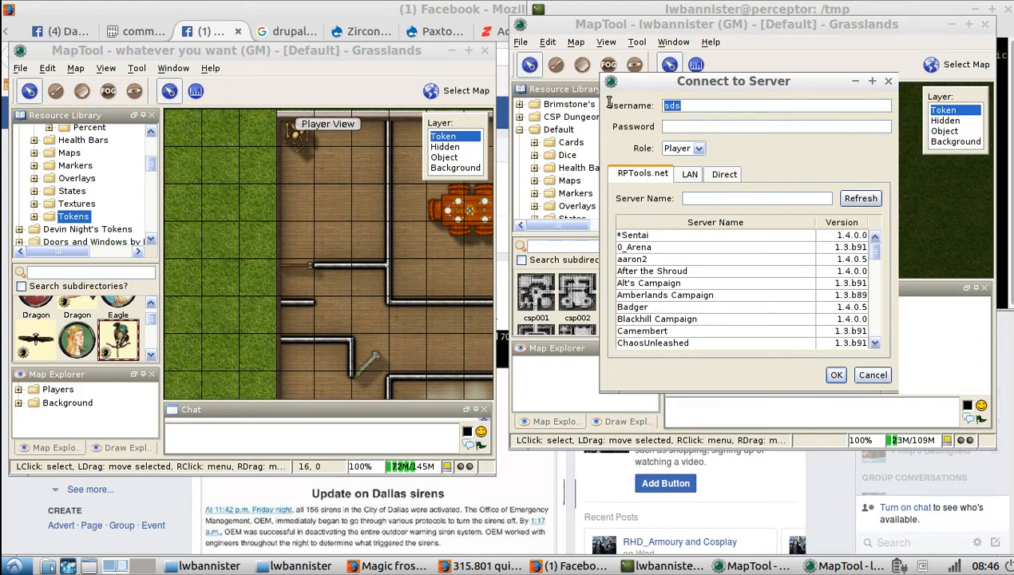
{"action": "type", "text": "laz"}
{"action": "left_click", "coordinate": [686, 173]}
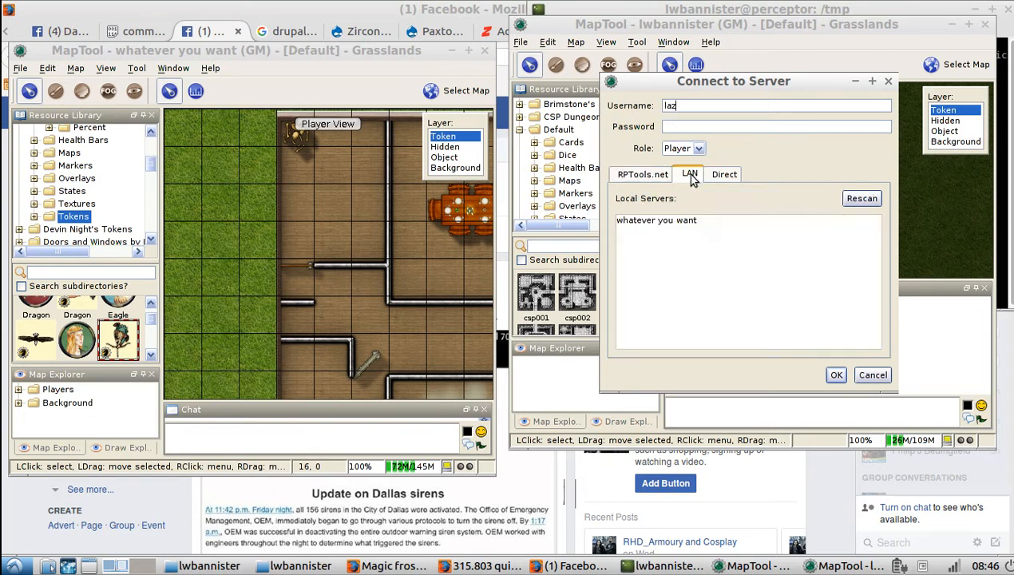
{"action": "left_click", "coordinate": [703, 222]}
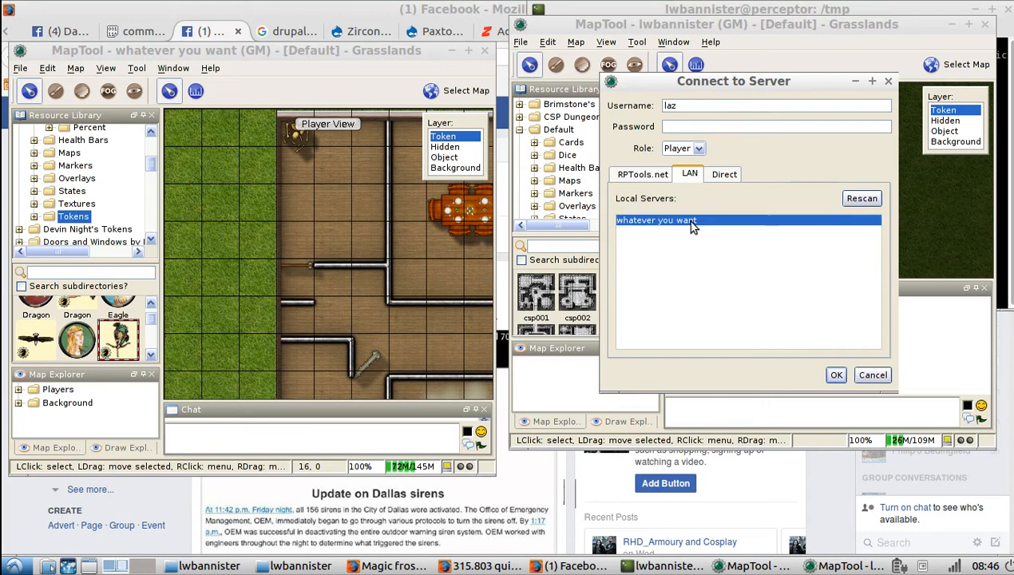
{"action": "left_click", "coordinate": [834, 374]}
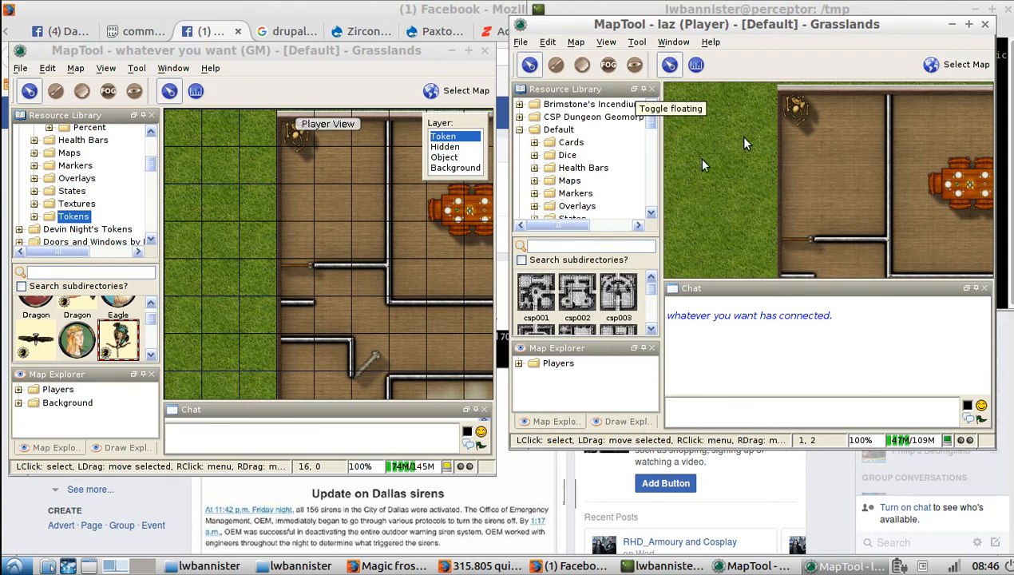
Step: Move the Elf token from the player's window along the corridor to the open door near the house's west side
{"action": "scroll", "coordinate": [858, 195], "scroll_direction": "down", "scroll_amount": 4}
{"action": "scroll", "coordinate": [854, 191], "scroll_direction": "down", "scroll_amount": 1}
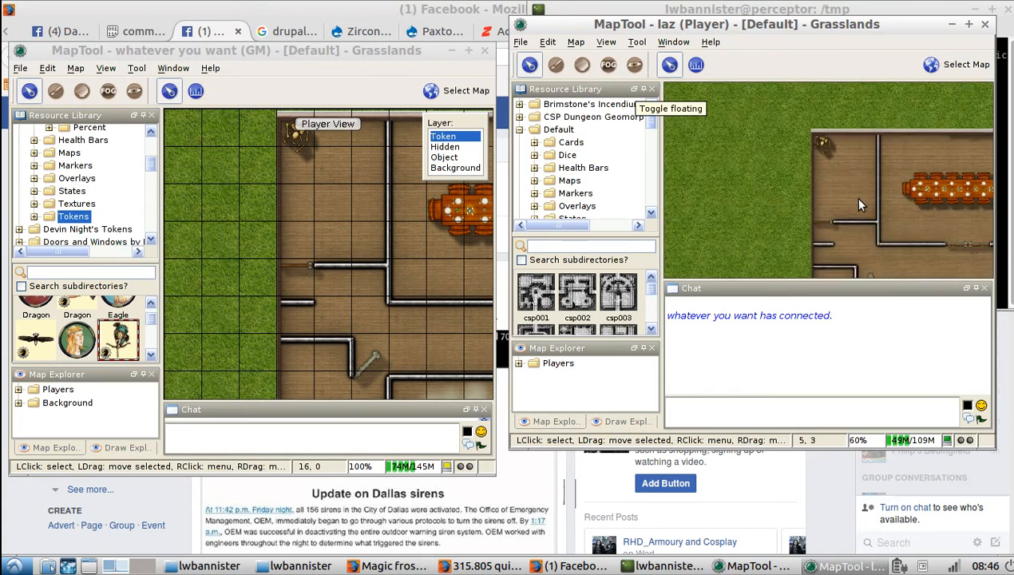
{"action": "scroll", "coordinate": [823, 182], "scroll_direction": "down", "scroll_amount": 1}
{"action": "left_click_drag", "start_coordinate": [823, 182], "coordinate": [737, 155]}
{"action": "left_click", "coordinate": [270, 221]}
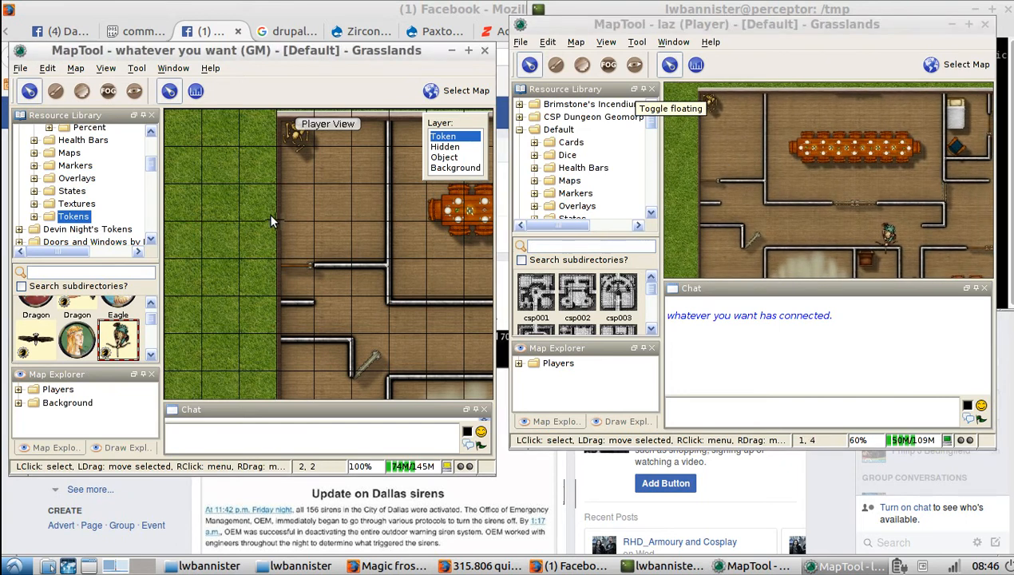
{"action": "scroll", "coordinate": [269, 221], "scroll_direction": "down", "scroll_amount": 5}
{"action": "scroll", "coordinate": [270, 221], "scroll_direction": "down", "scroll_amount": 3}
{"action": "scroll", "coordinate": [267, 212], "scroll_direction": "down", "scroll_amount": 1}
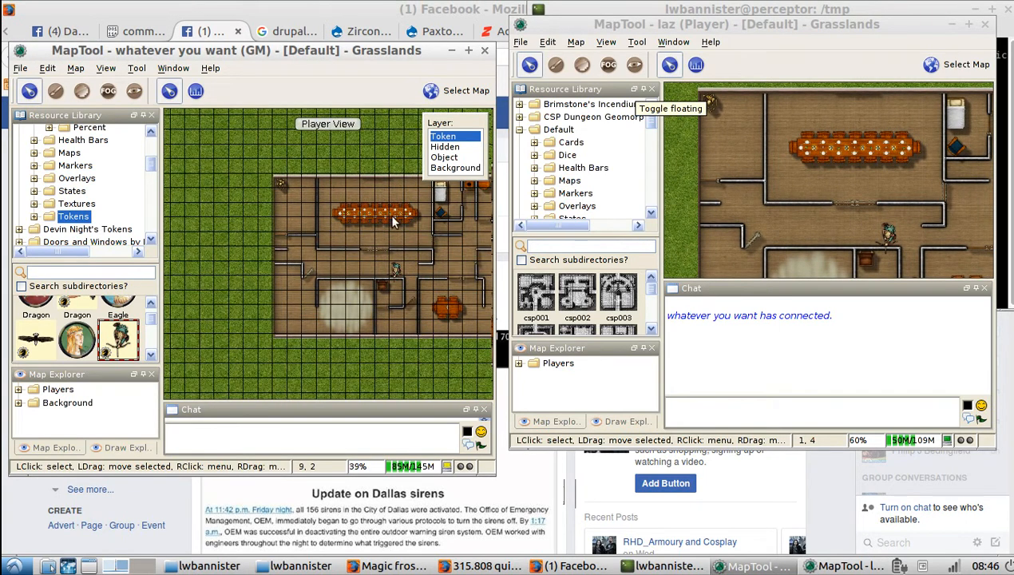
{"action": "mouse_move", "coordinate": [892, 252]}
{"action": "mouse_move", "coordinate": [886, 240]}
{"action": "left_mouse_down"}
{"action": "mouse_move", "coordinate": [802, 233]}
{"action": "mouse_move", "coordinate": [786, 215]}
{"action": "mouse_move", "coordinate": [770, 234]}
{"action": "left_mouse_up"}
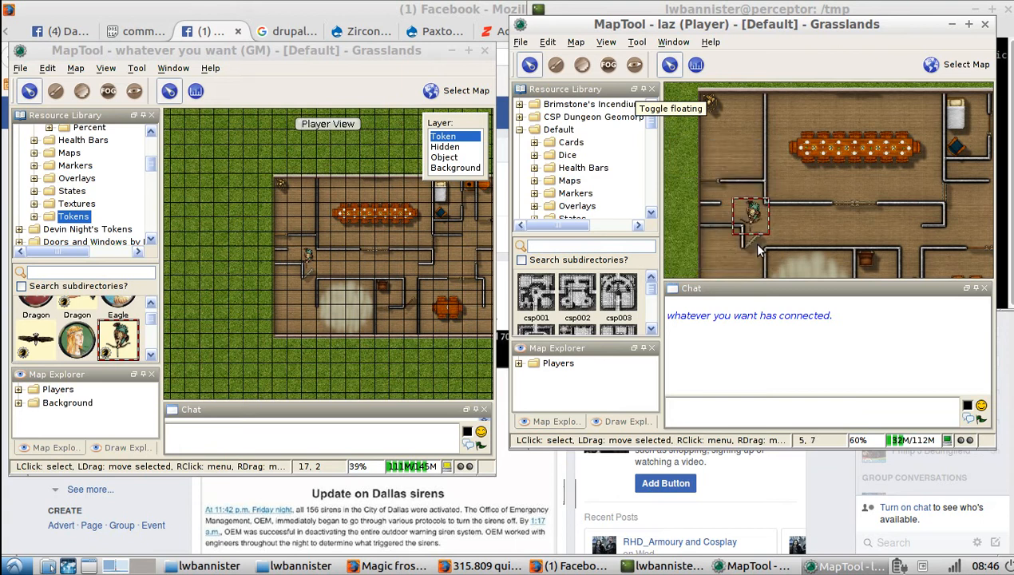
Step: Open the Elf token for editing from the player's window and remove its portrait image in the configuration
{"action": "right_click", "coordinate": [749, 229]}
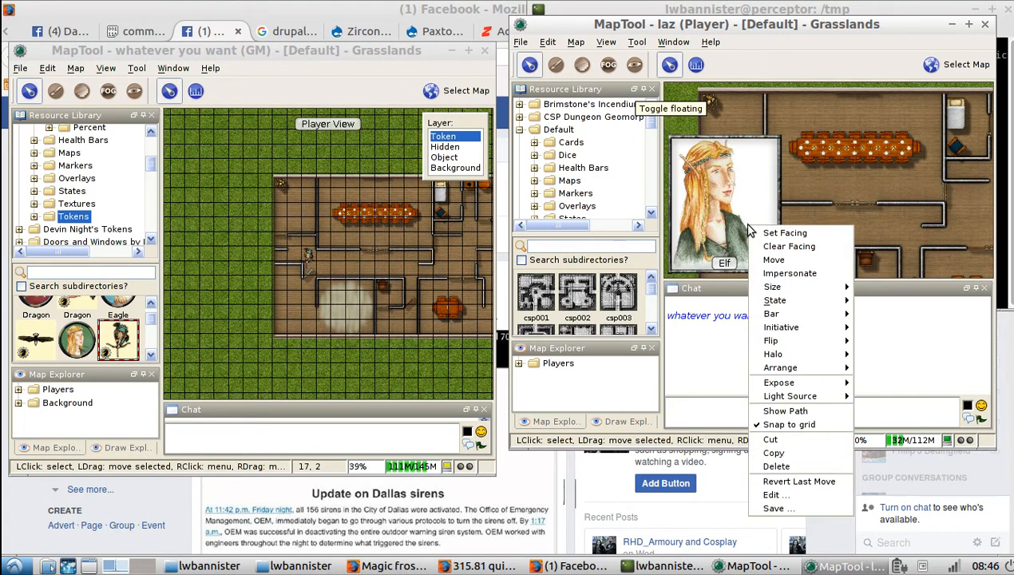
{"action": "left_click", "coordinate": [808, 496]}
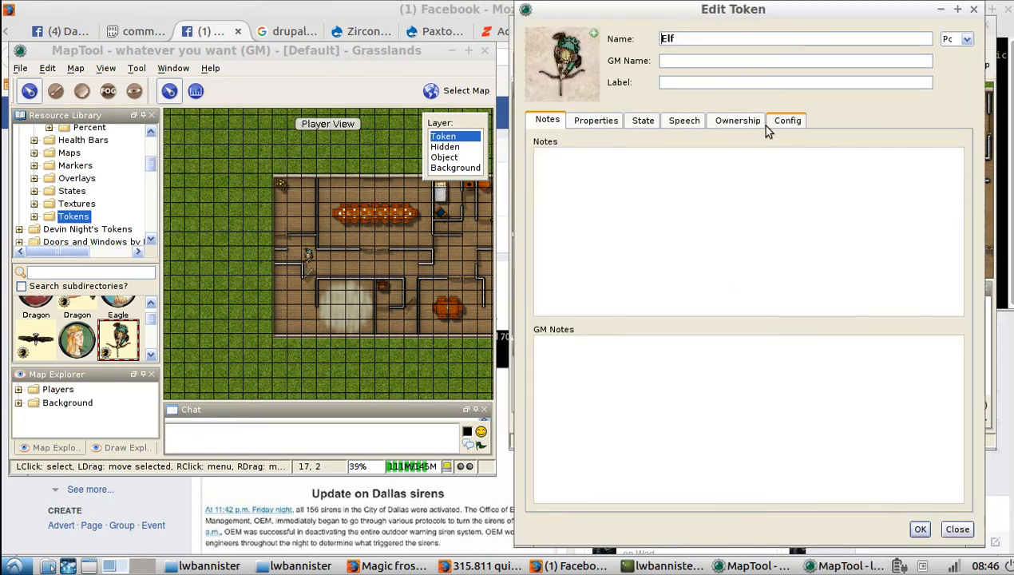
{"action": "left_click", "coordinate": [786, 121]}
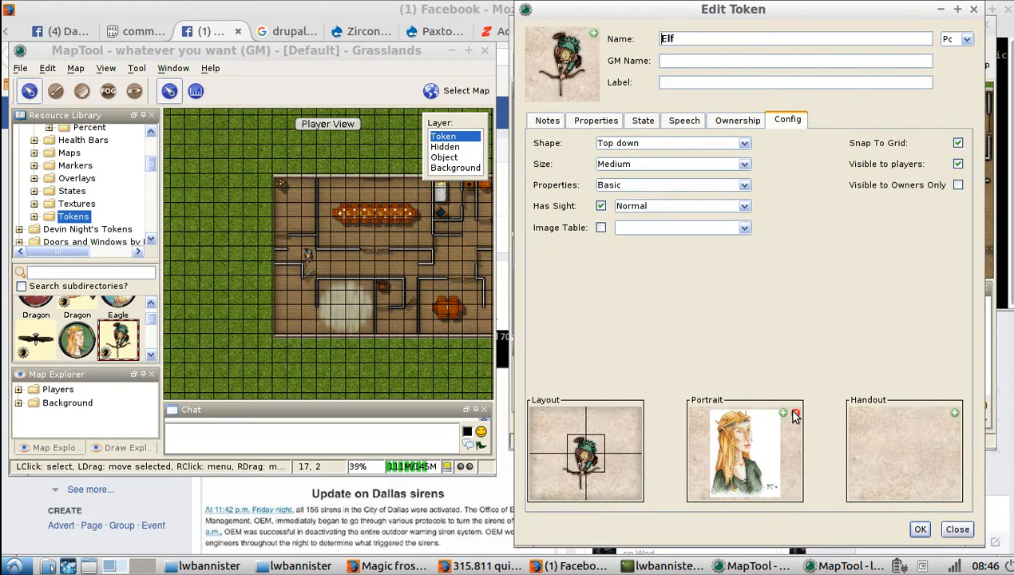
{"action": "left_click", "coordinate": [795, 412]}
Step: Make laz an owner of the Elf token, and move the token east along the corridor, away from the open door
{"action": "left_click", "coordinate": [735, 121]}
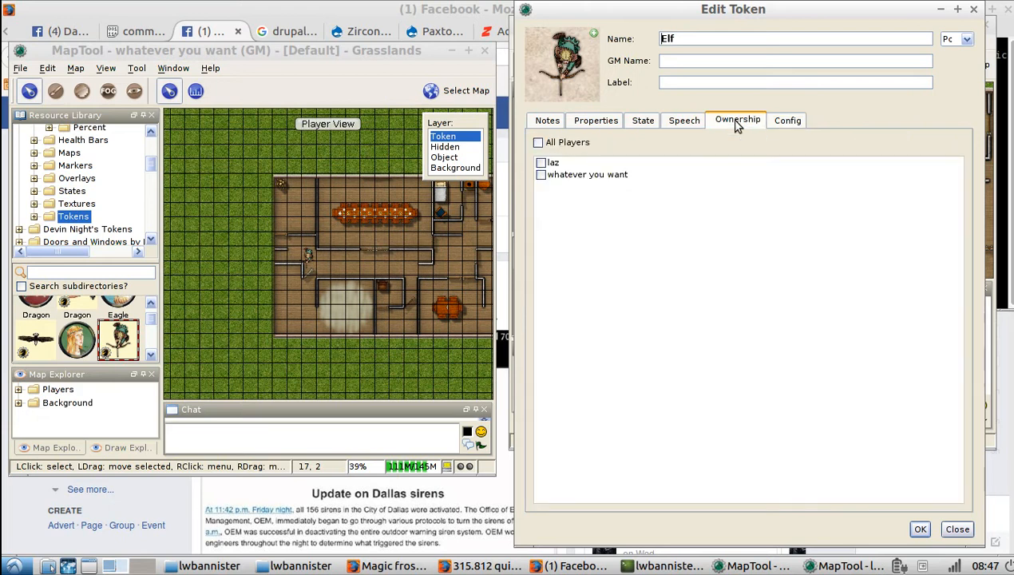
{"action": "left_click", "coordinate": [540, 164]}
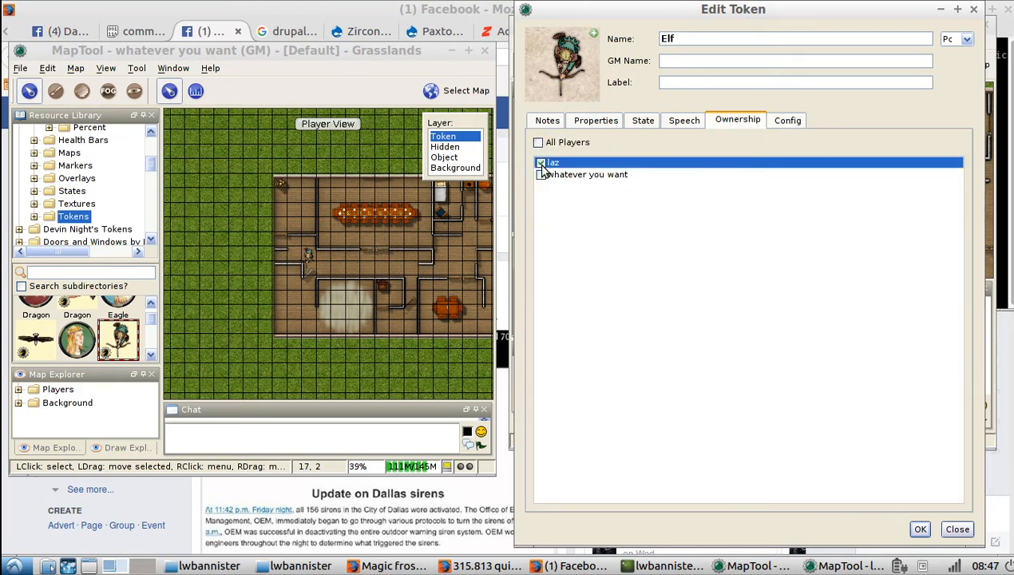
{"action": "left_click", "coordinate": [918, 527]}
{"action": "left_click_drag", "start_coordinate": [753, 217], "coordinate": [819, 232]}
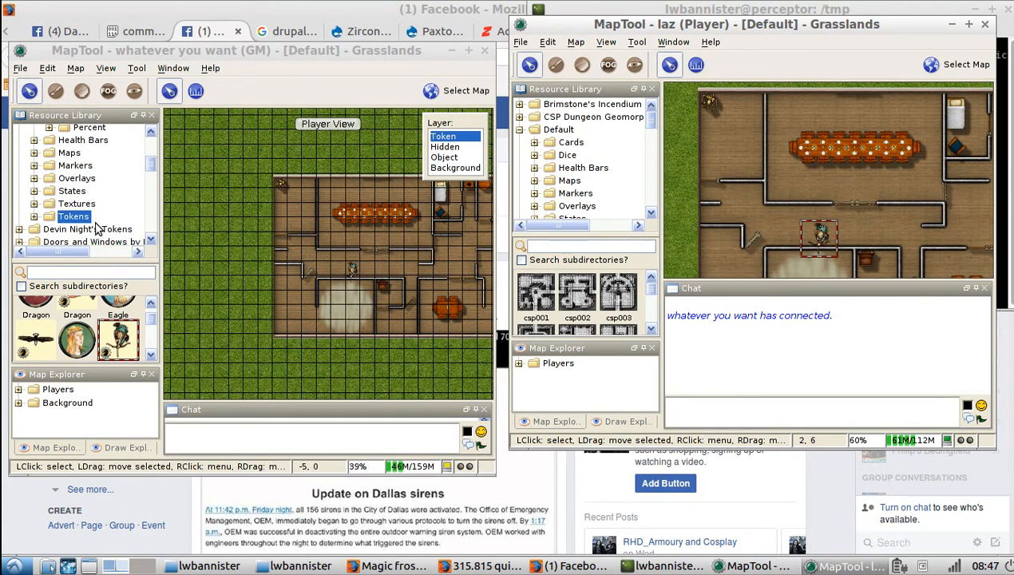
Step: Add the winged Dragon as a visible NPC token in the GM's map, and position it in the corridor just west of the Elf
{"action": "left_click", "coordinate": [35, 311]}
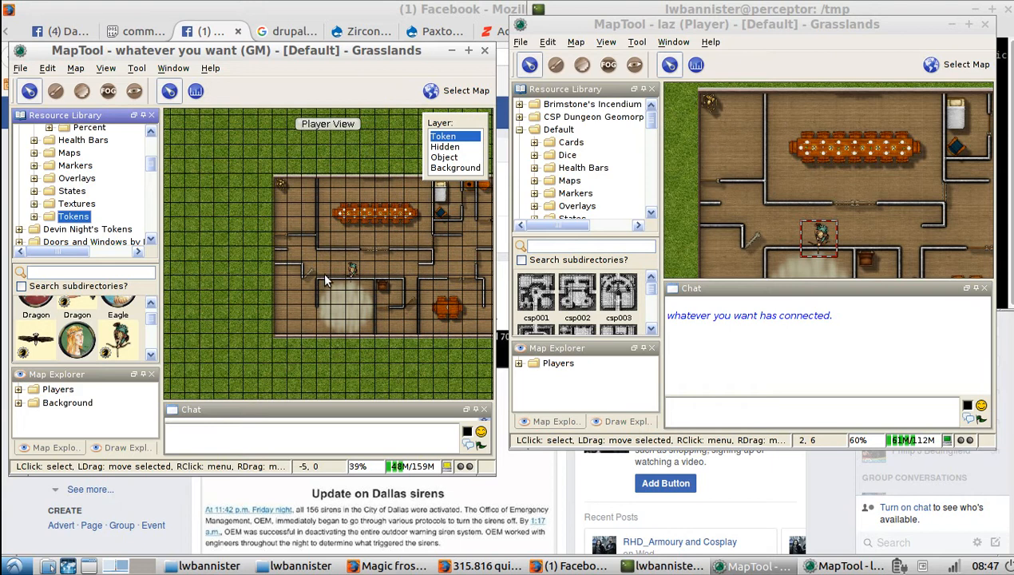
{"action": "scroll", "coordinate": [66, 319], "scroll_direction": "up", "scroll_amount": 1}
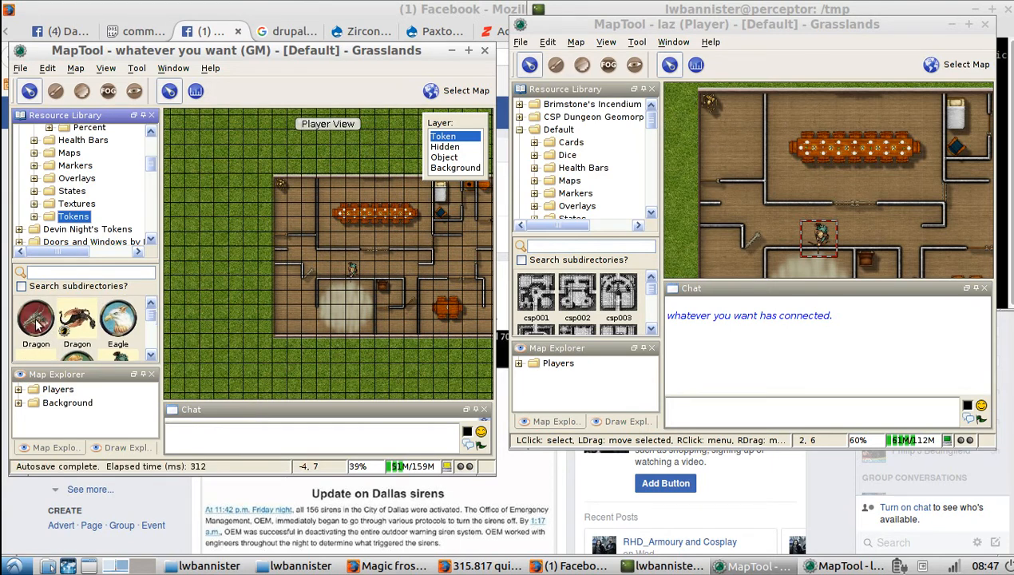
{"action": "left_click", "coordinate": [66, 326]}
{"action": "left_click_drag", "start_coordinate": [70, 320], "coordinate": [181, 294]}
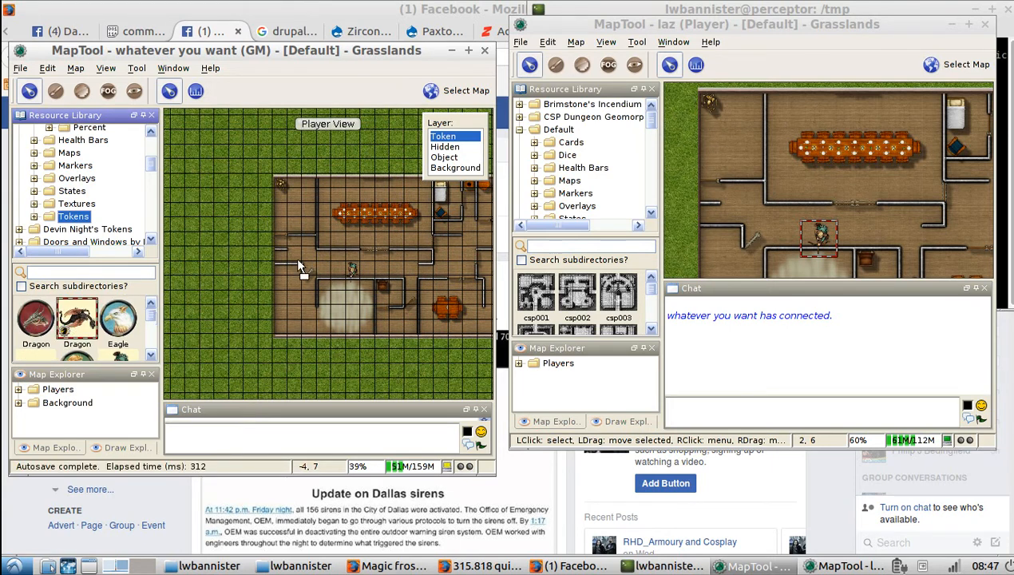
{"action": "left_click_drag", "start_coordinate": [327, 263], "coordinate": [327, 263]}
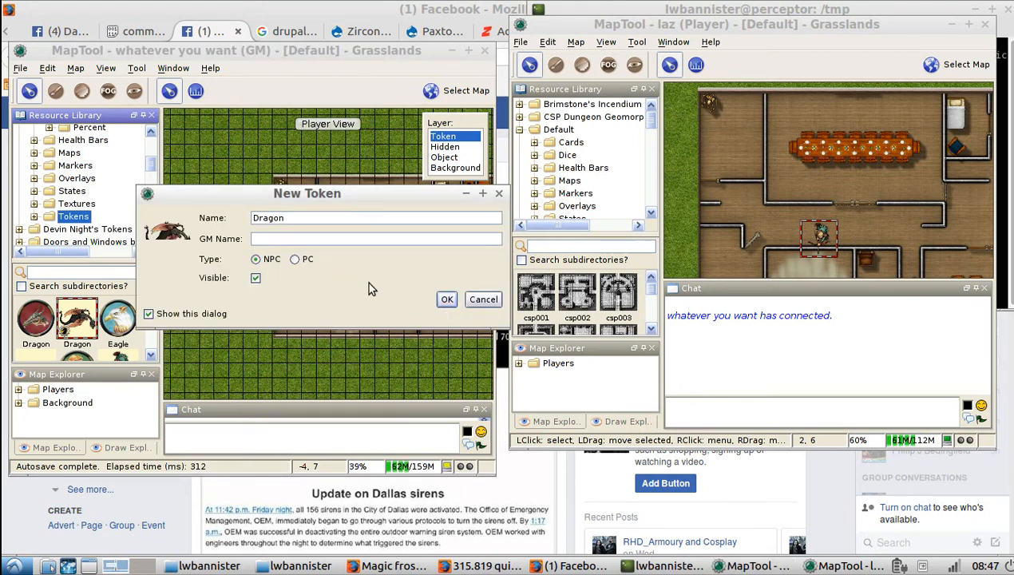
{"action": "left_click", "coordinate": [447, 299]}
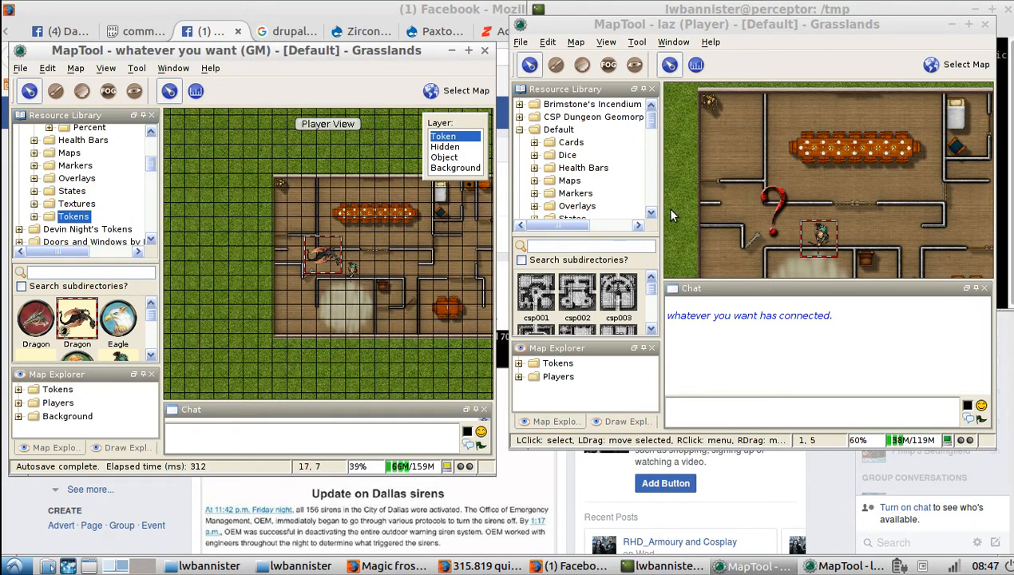
{"action": "mouse_move", "coordinate": [771, 213]}
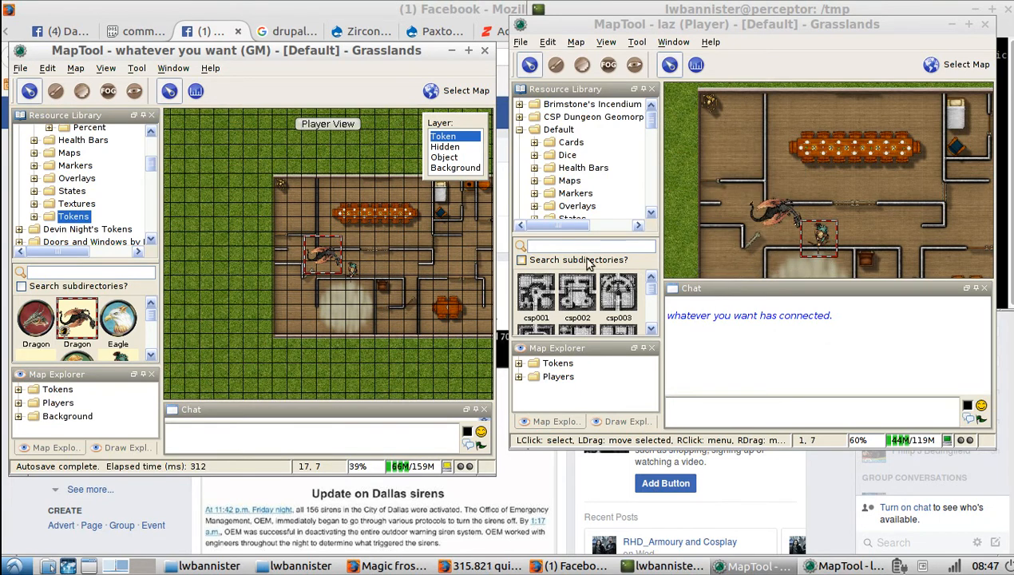
{"action": "mouse_move", "coordinate": [329, 262]}
{"action": "left_mouse_down"}
{"action": "mouse_move", "coordinate": [341, 231]}
{"action": "mouse_move", "coordinate": [356, 242]}
{"action": "mouse_move", "coordinate": [367, 265]}
{"action": "mouse_move", "coordinate": [309, 273]}
{"action": "mouse_move", "coordinate": [315, 283]}
{"action": "mouse_move", "coordinate": [320, 269]}
{"action": "mouse_move", "coordinate": [339, 271]}
{"action": "left_mouse_up"}
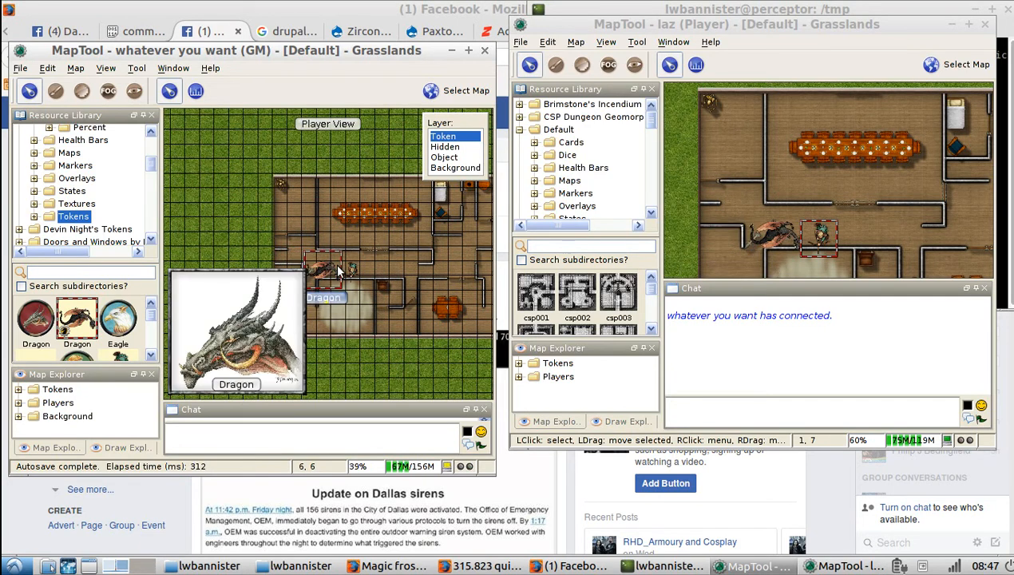
Step: Edit the Dragon token in the GM's window and set its state to Dead
{"action": "right_click", "coordinate": [339, 271]}
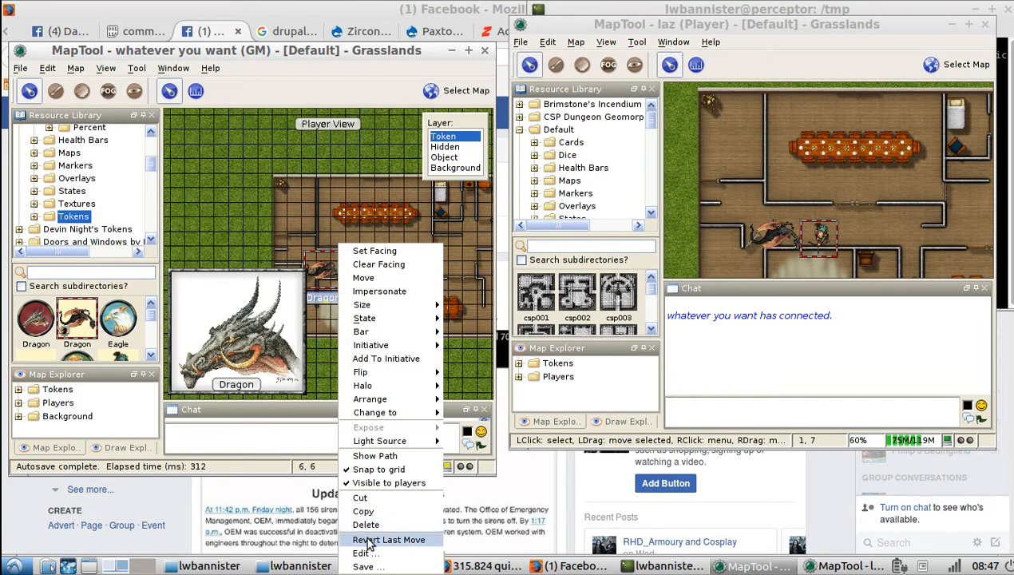
{"action": "left_click", "coordinate": [363, 552]}
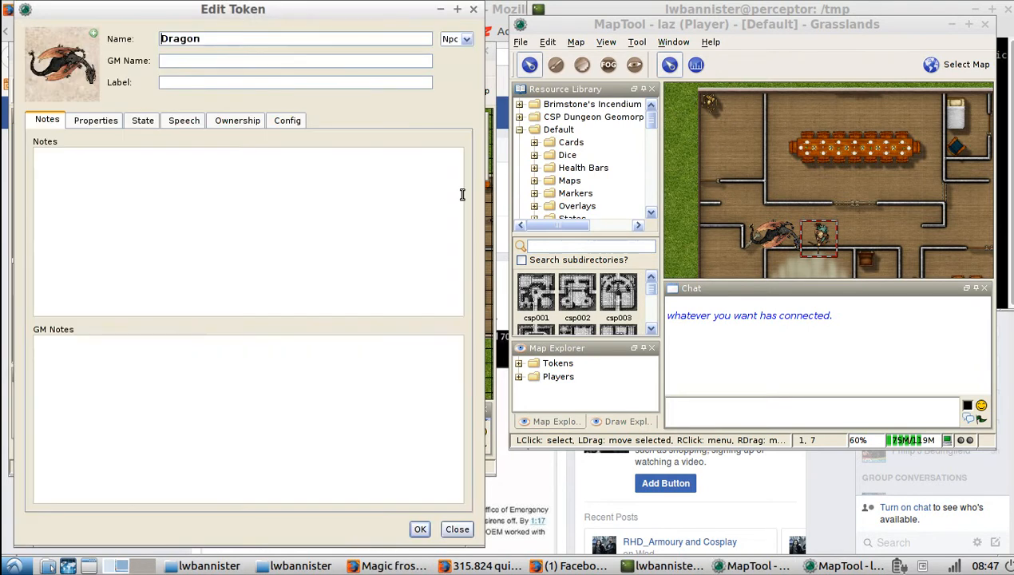
{"action": "left_click", "coordinate": [146, 124]}
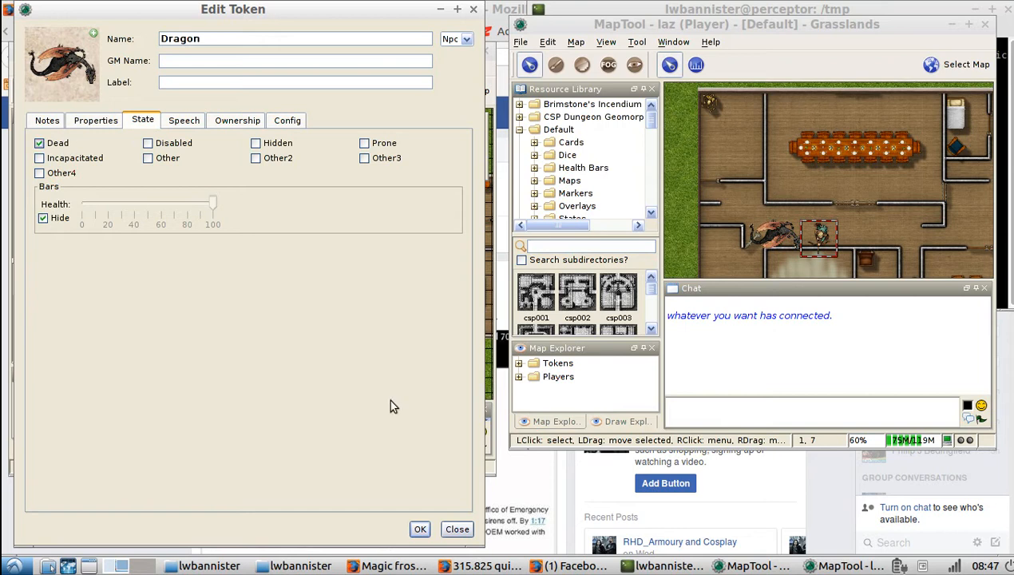
{"action": "left_click", "coordinate": [420, 529]}
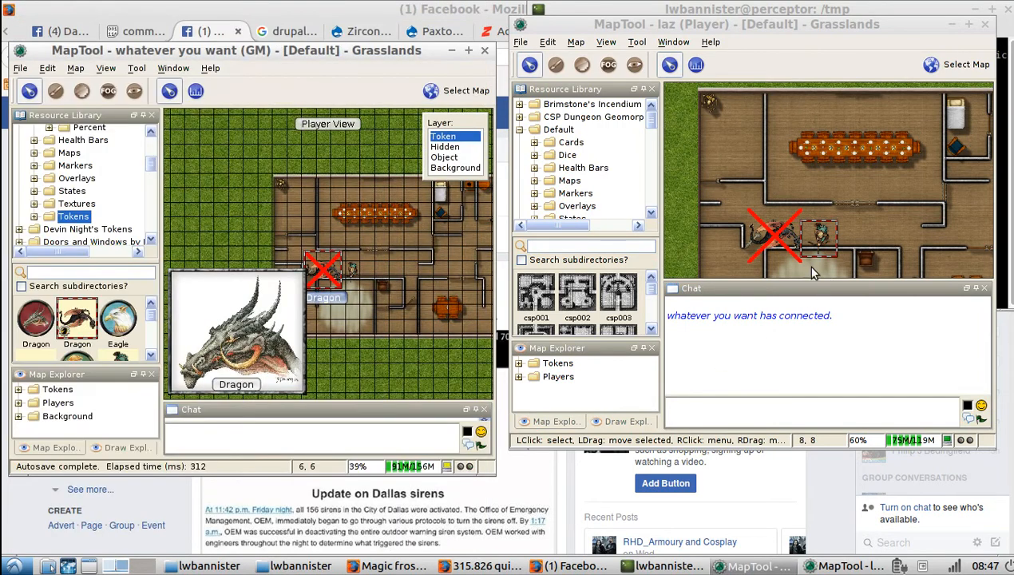
Step: Move the Elf token in the player's window into the dining room, just southeast of the long table
{"action": "left_click_drag", "start_coordinate": [816, 249], "coordinate": [914, 217]}
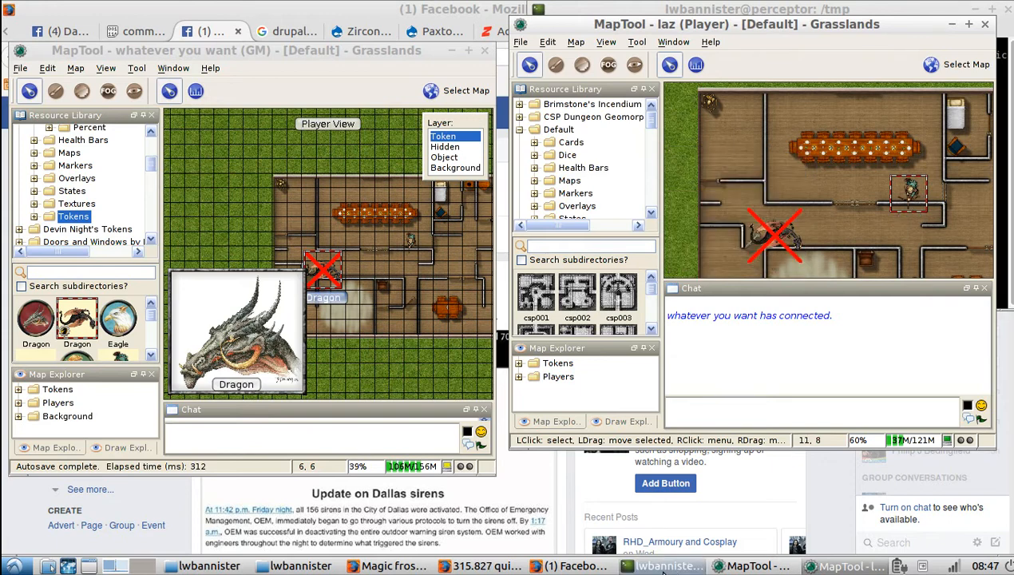